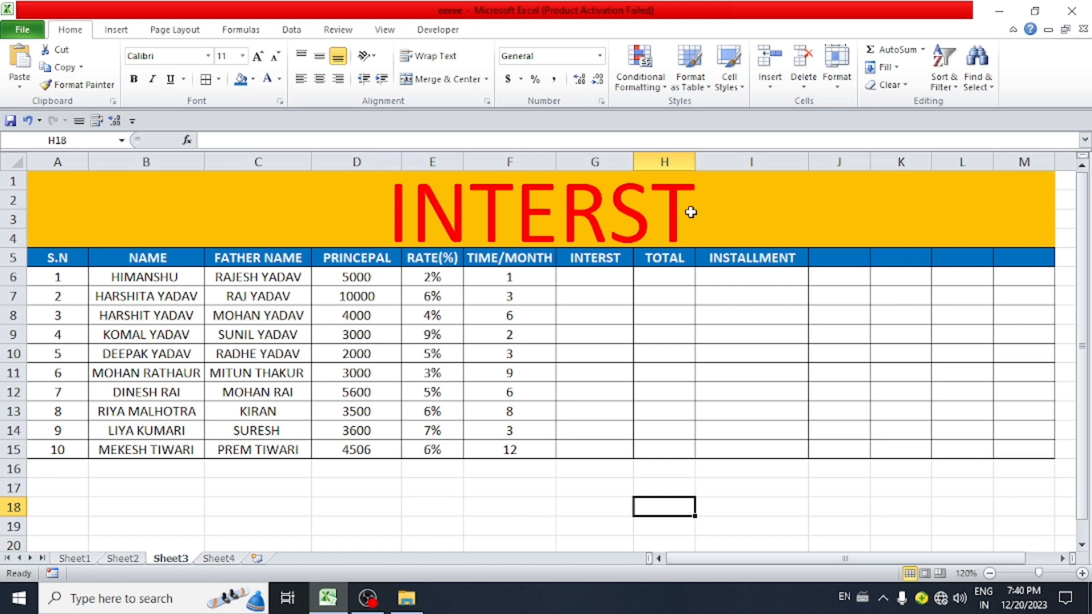
{"action": "double_click", "coordinate": [691, 212]}
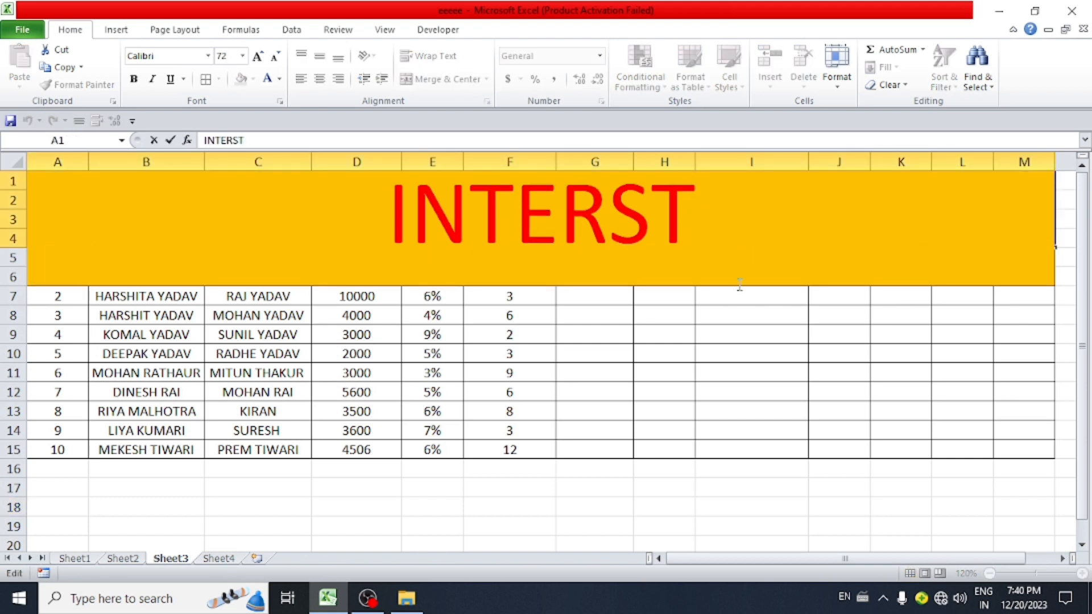
{"action": "left_click", "coordinate": [622, 505]}
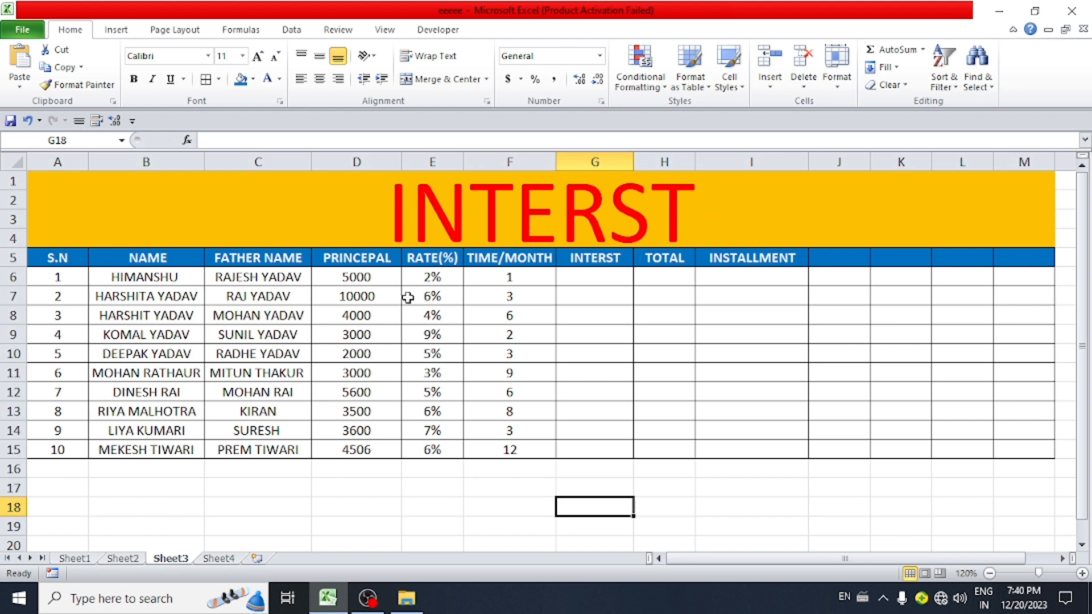
{"action": "left_click", "coordinate": [592, 277]}
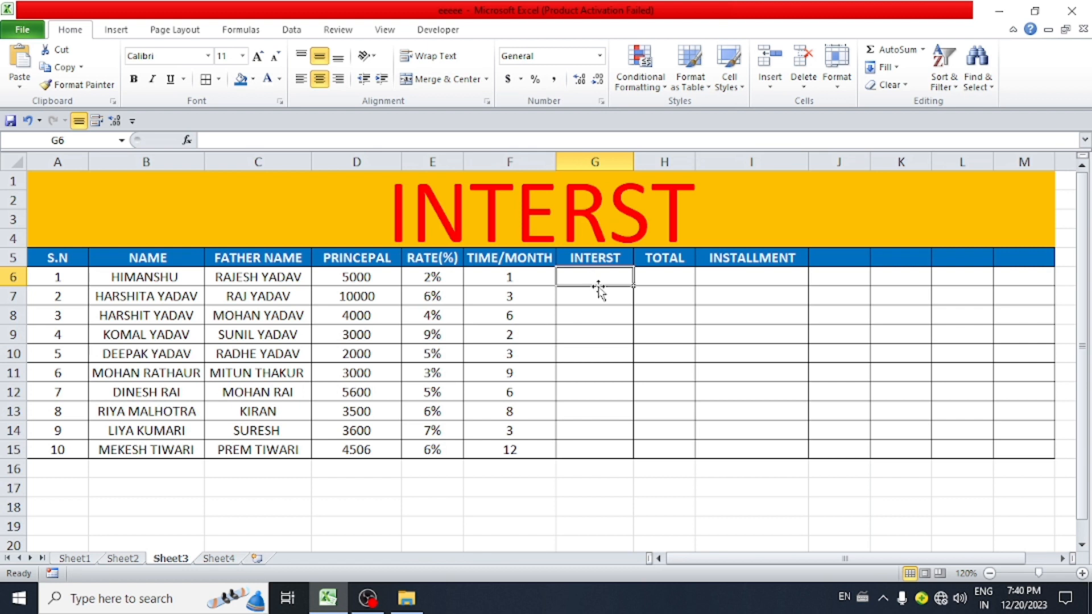
{"action": "left_click", "coordinate": [625, 526]}
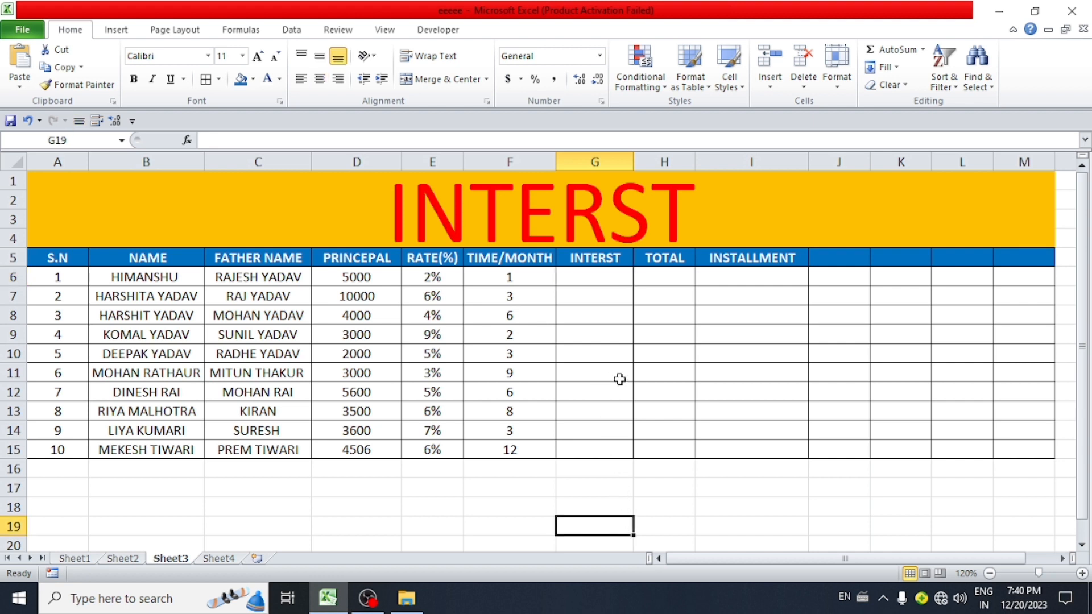
{"action": "left_click", "coordinate": [583, 282]}
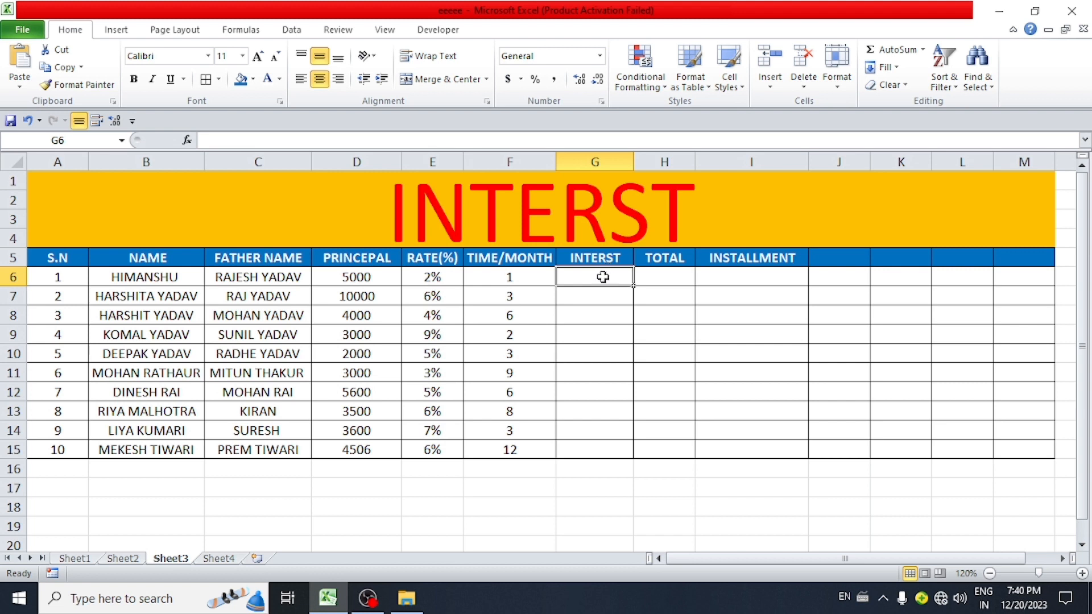
{"action": "double_click", "coordinate": [604, 277]}
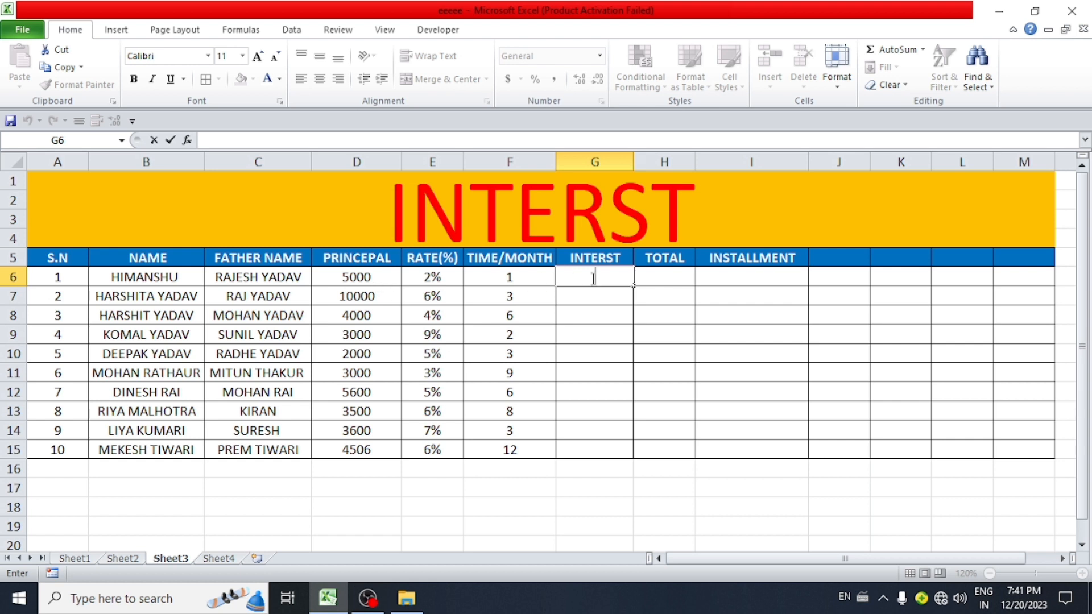
{"action": "left_click", "coordinate": [587, 373]}
{"action": "left_click", "coordinate": [587, 276]}
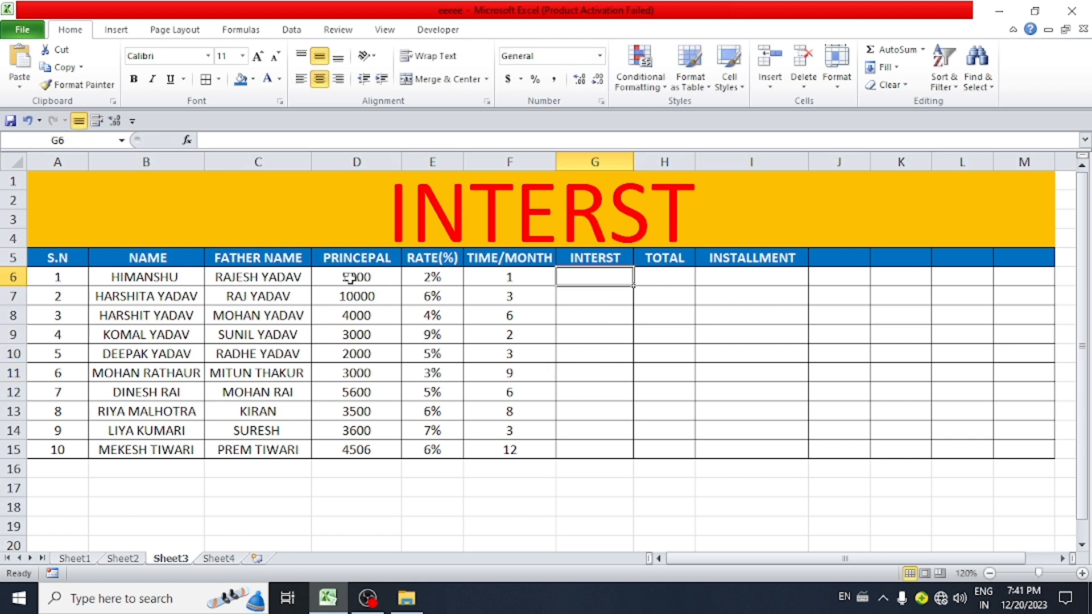
{"action": "left_click", "coordinate": [361, 276]}
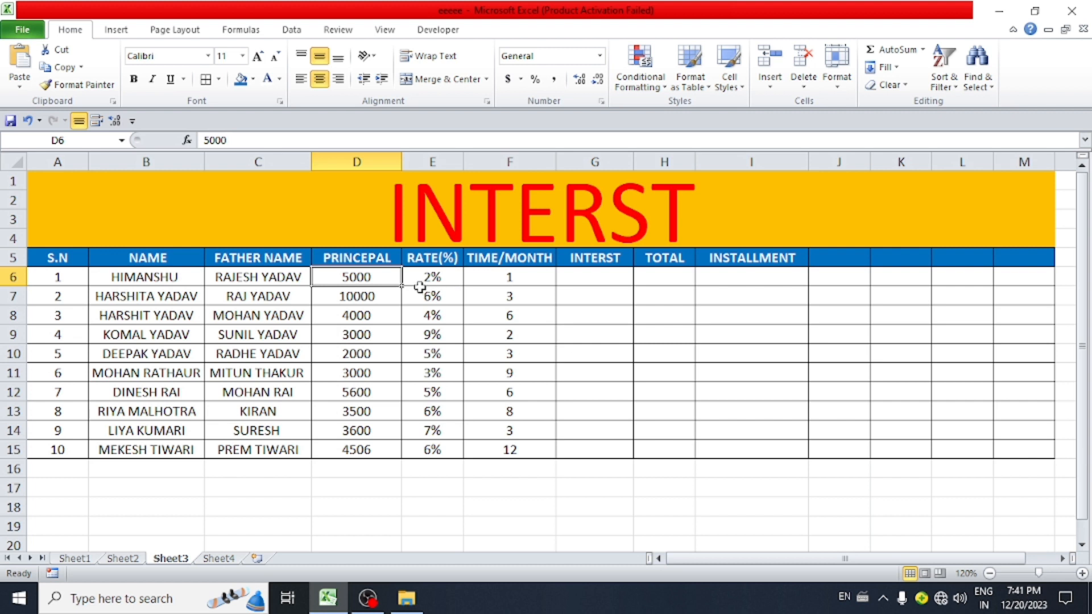
{"action": "left_click", "coordinate": [454, 281]}
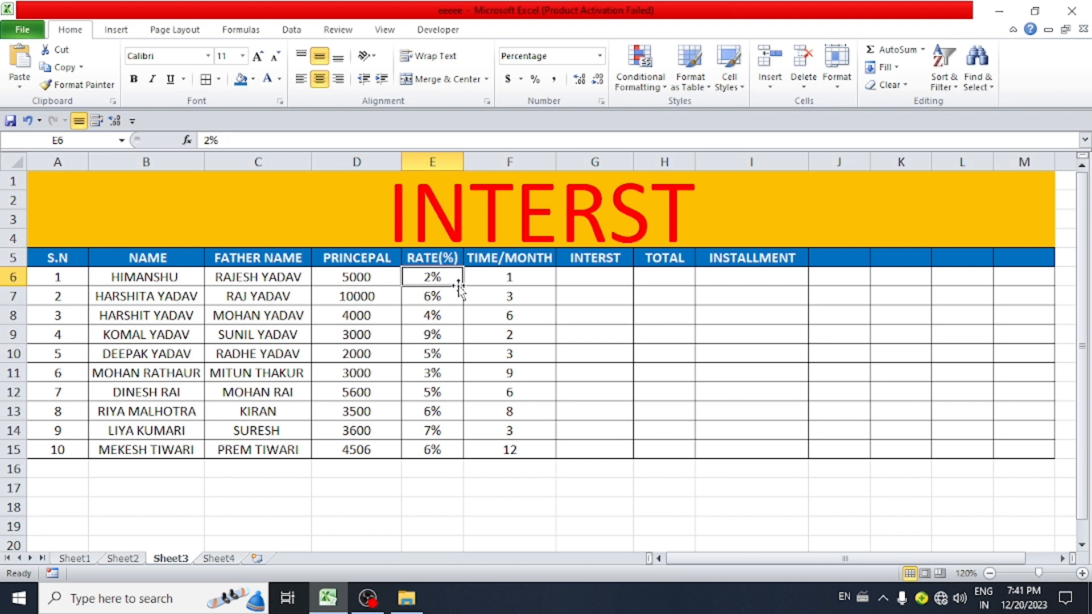
{"action": "left_click", "coordinate": [487, 282]}
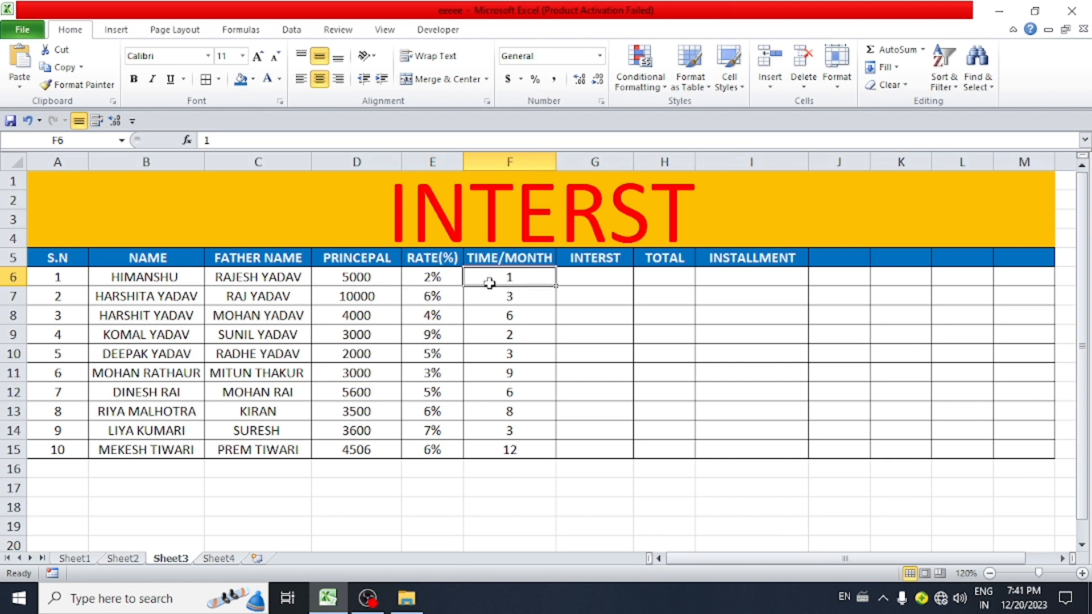
- Calculate the first record's interest in G6 as principal times rate times months with the formula =D6*E6*F6
{"action": "left_click", "coordinate": [582, 277]}
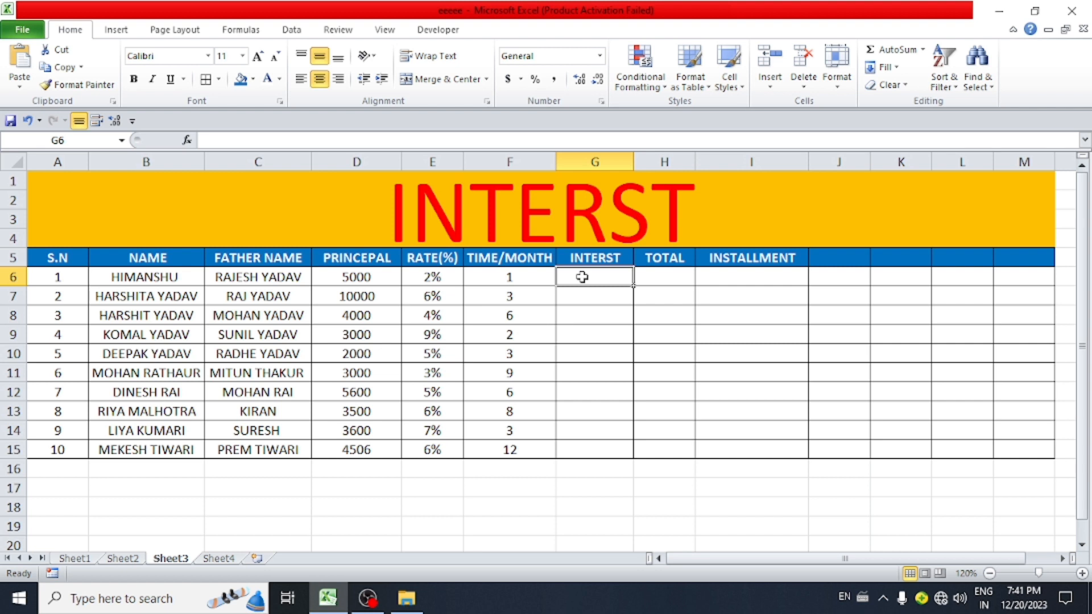
{"action": "type", "text": "="}
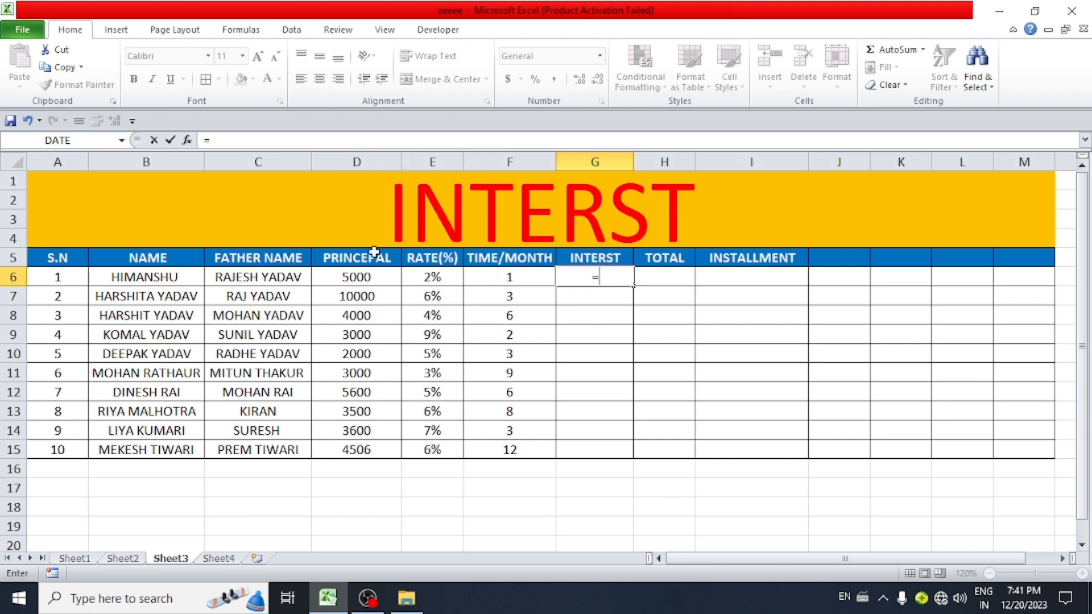
{"action": "left_click", "coordinate": [370, 277]}
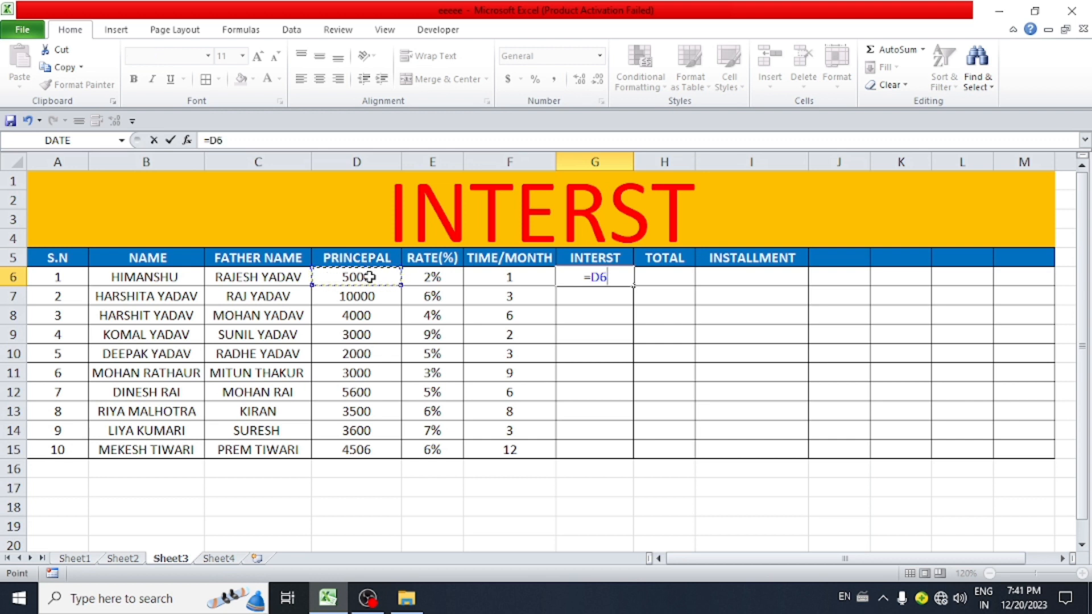
{"action": "type", "text": "*"}
{"action": "left_click", "coordinate": [440, 282]}
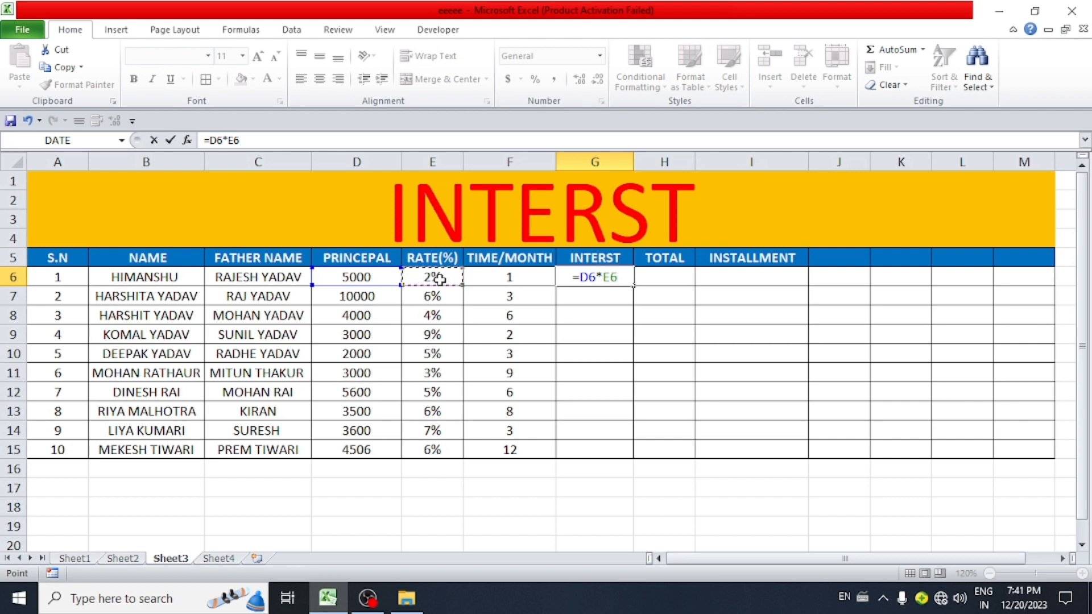
{"action": "type", "text": "*"}
{"action": "left_click", "coordinate": [530, 279]}
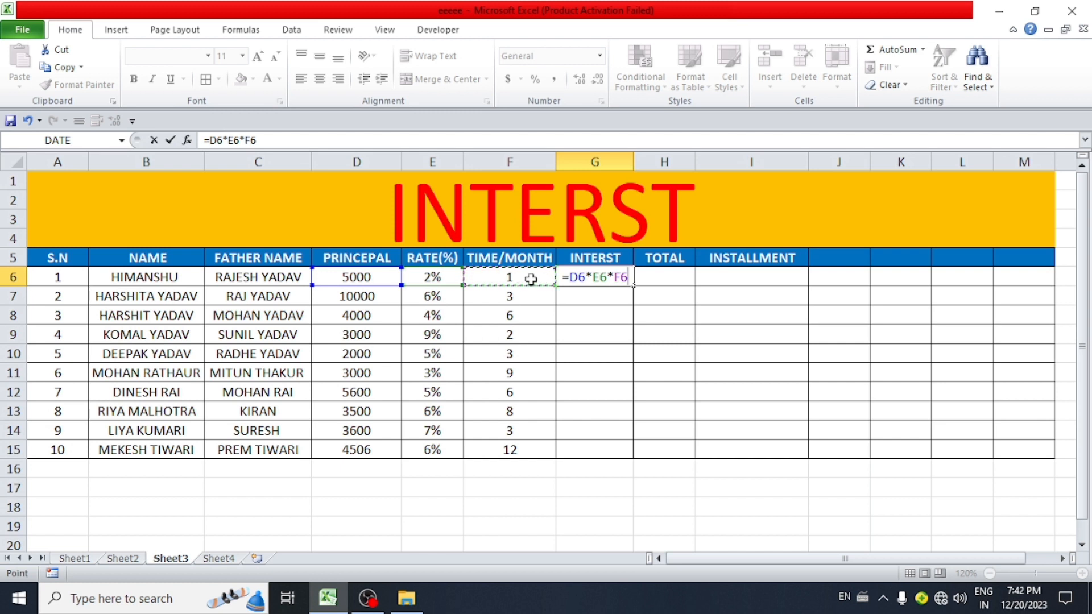
{"action": "key", "text": "Return"}
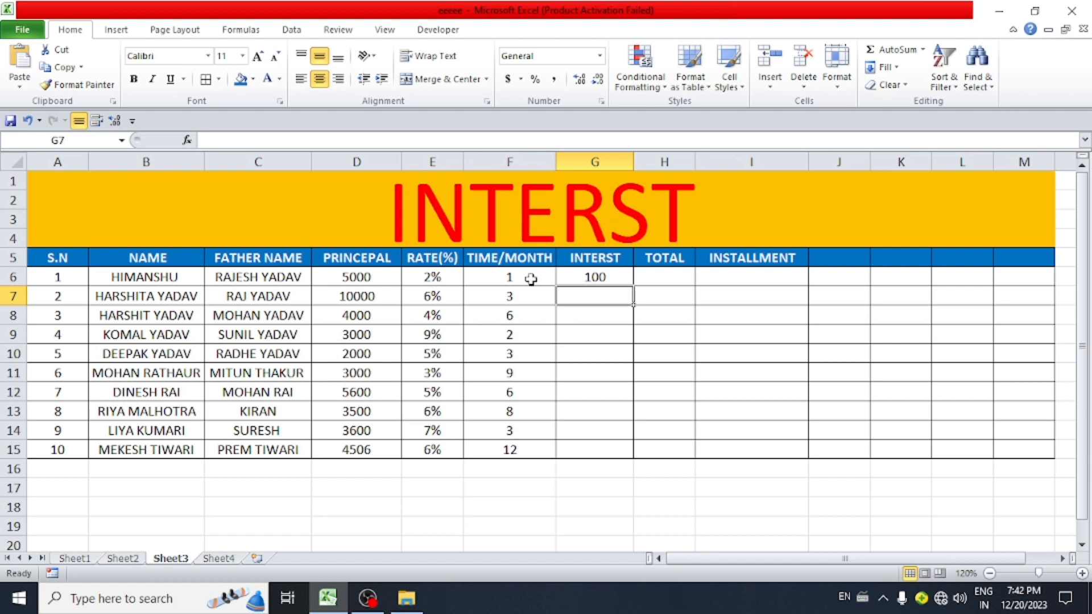
{"action": "left_click", "coordinate": [619, 280]}
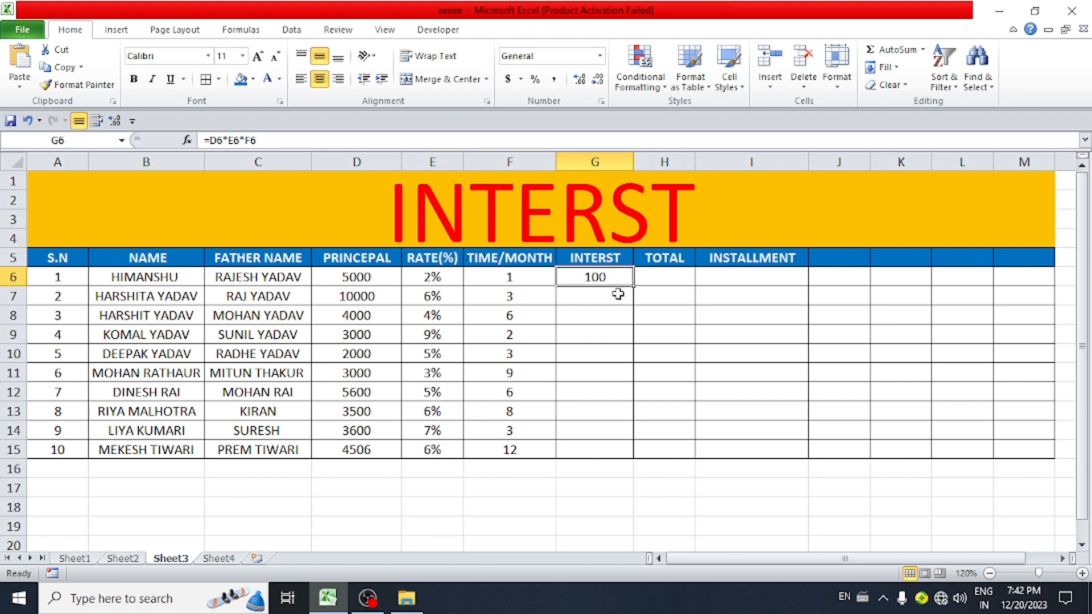
{"action": "double_click", "coordinate": [615, 299]}
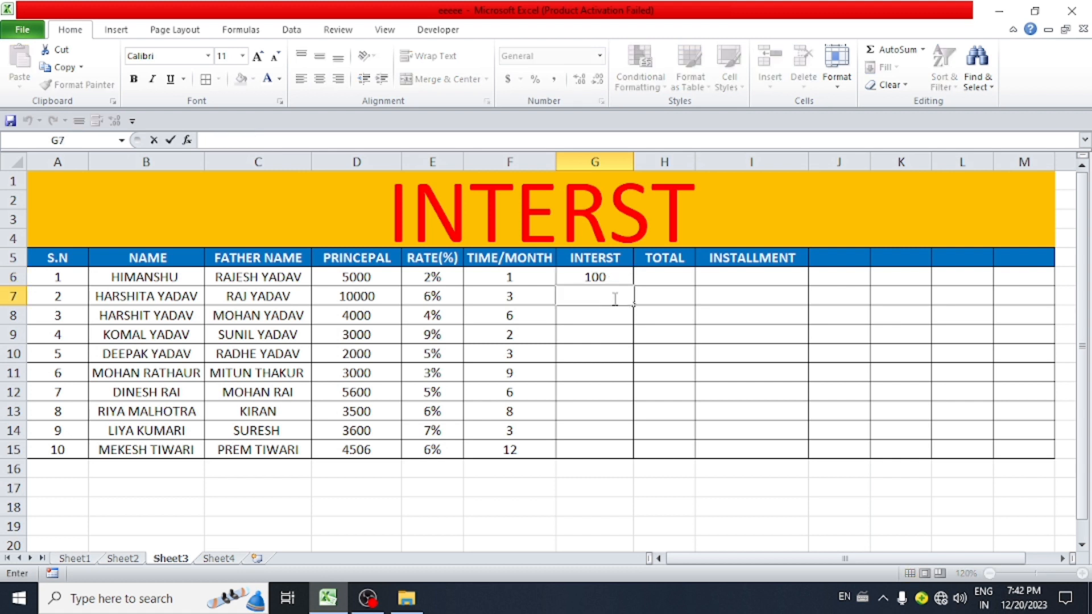
{"action": "left_click", "coordinate": [610, 320]}
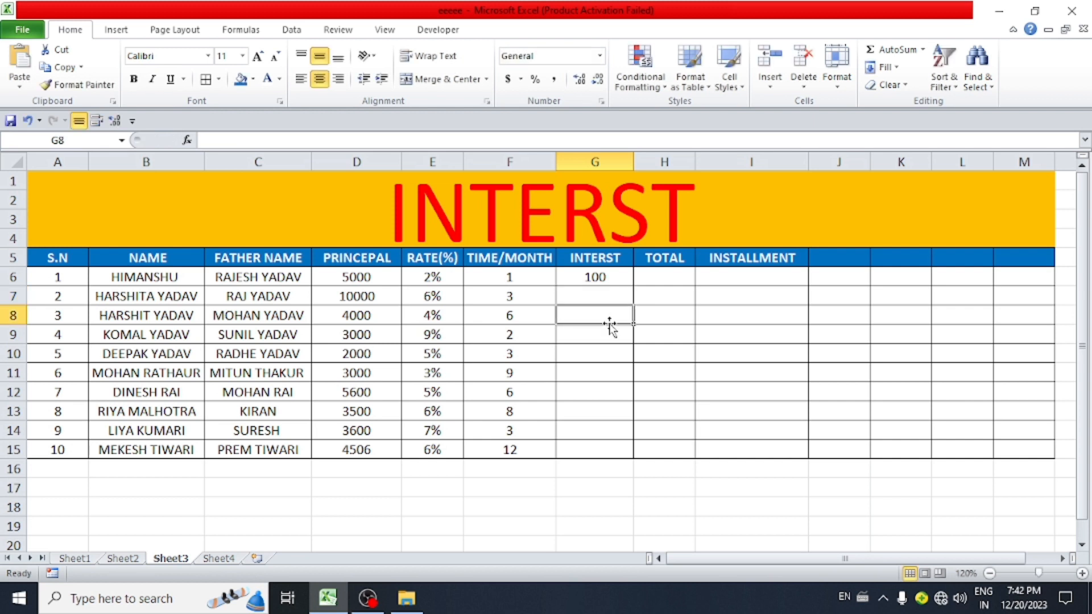
{"action": "left_click", "coordinate": [581, 293]}
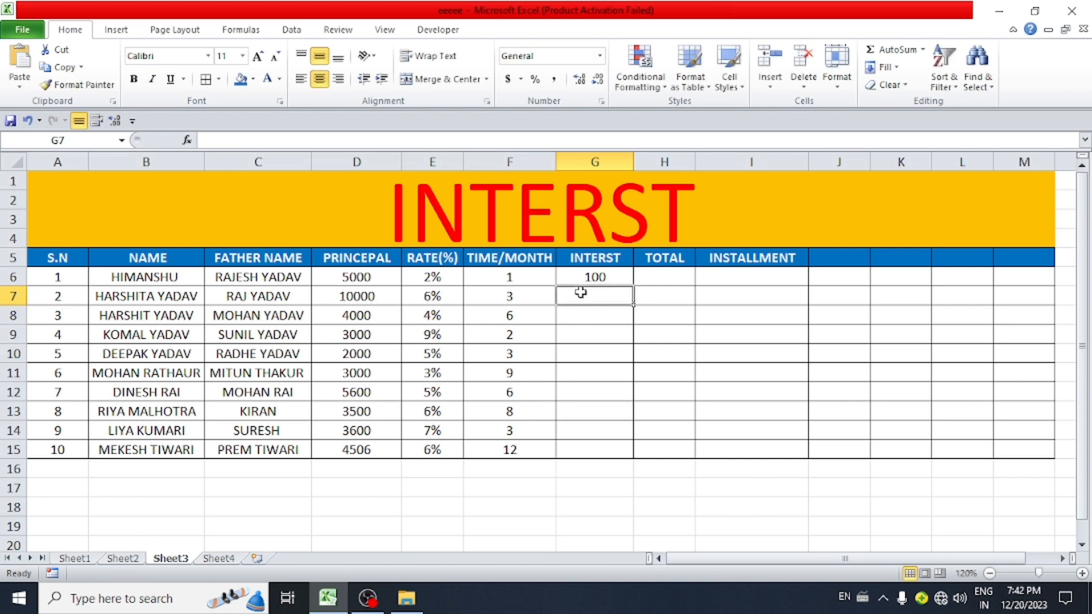
{"action": "type", "text": "="}
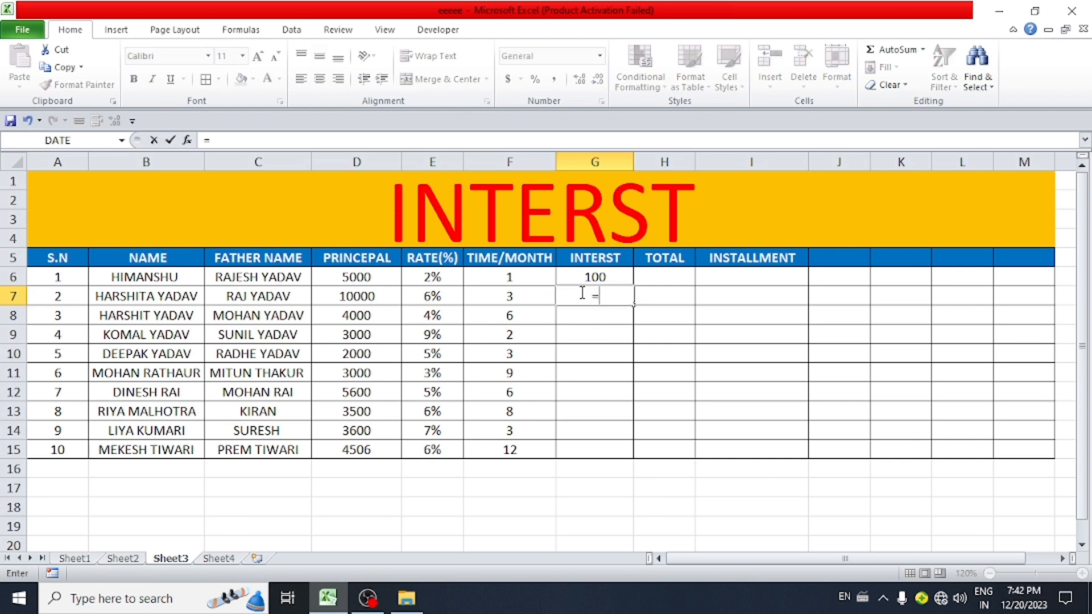
{"action": "key", "text": "Escape"}
{"action": "left_click", "coordinate": [378, 295]}
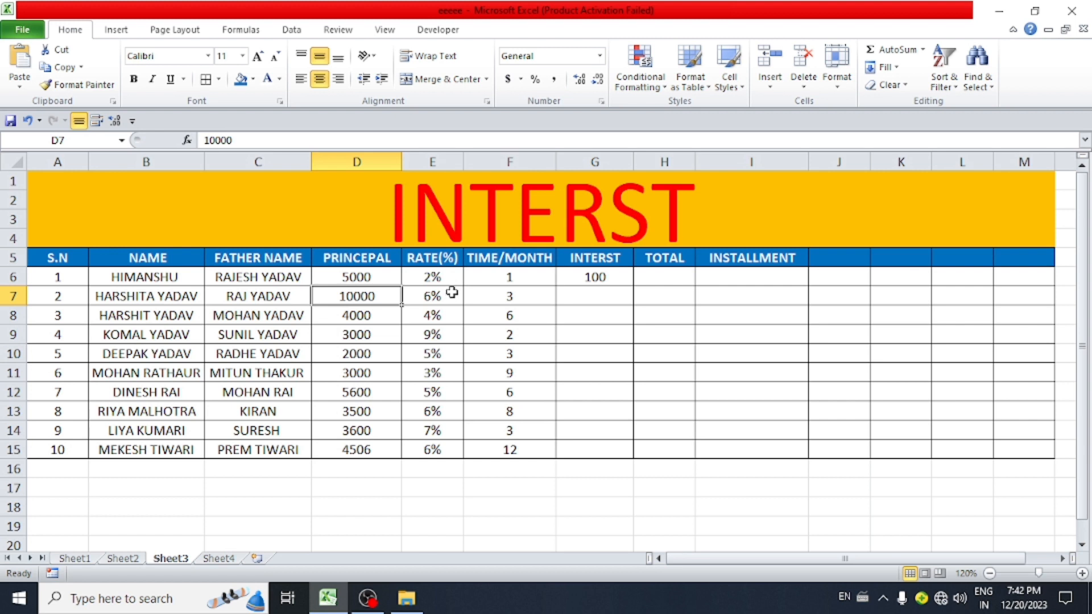
{"action": "left_click", "coordinate": [529, 298]}
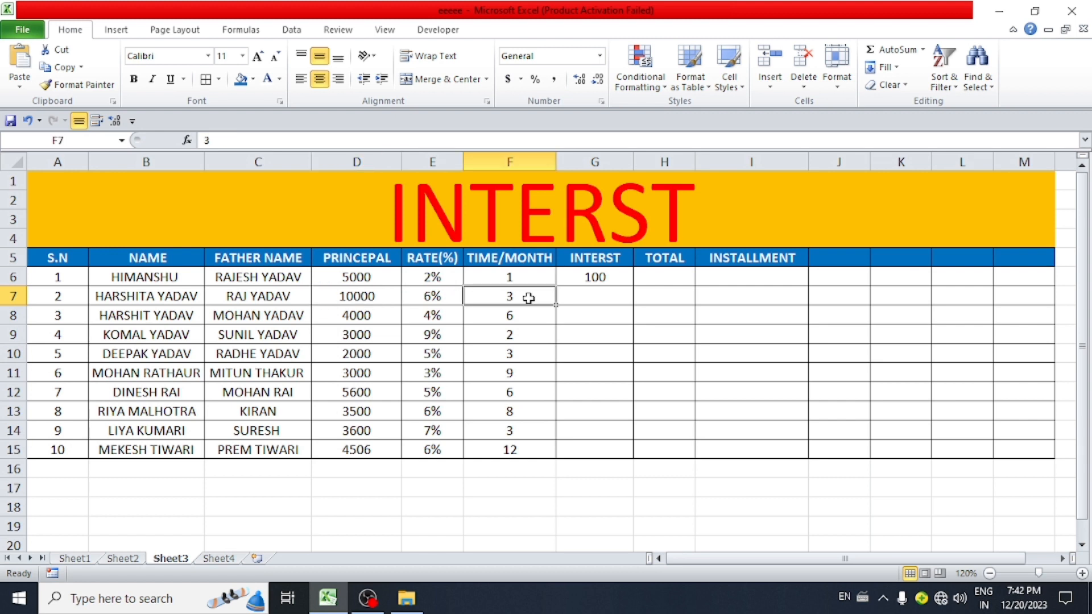
{"action": "left_click", "coordinate": [580, 300]}
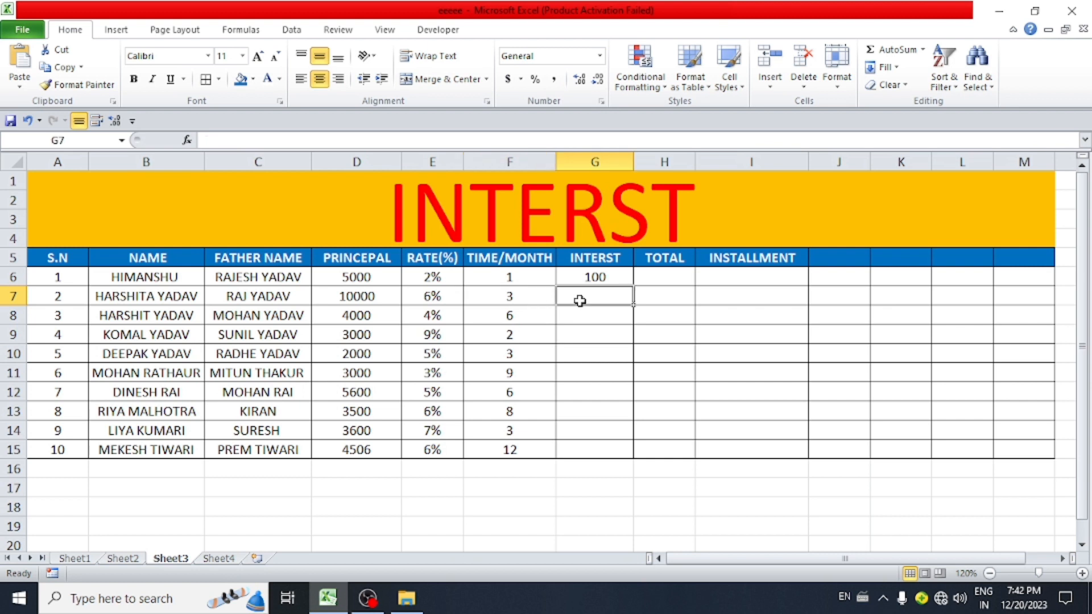
{"action": "left_click", "coordinate": [363, 294]}
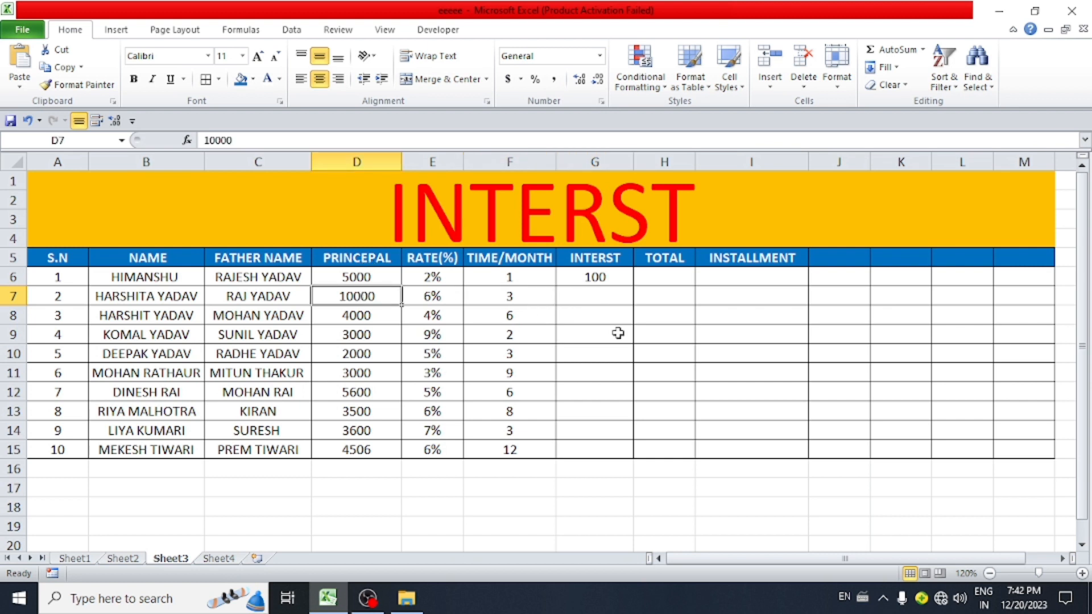
- Calculate the second record's interest in G7 with the formula =D7*E7*F7 and select that result cell
{"action": "double_click", "coordinate": [601, 298]}
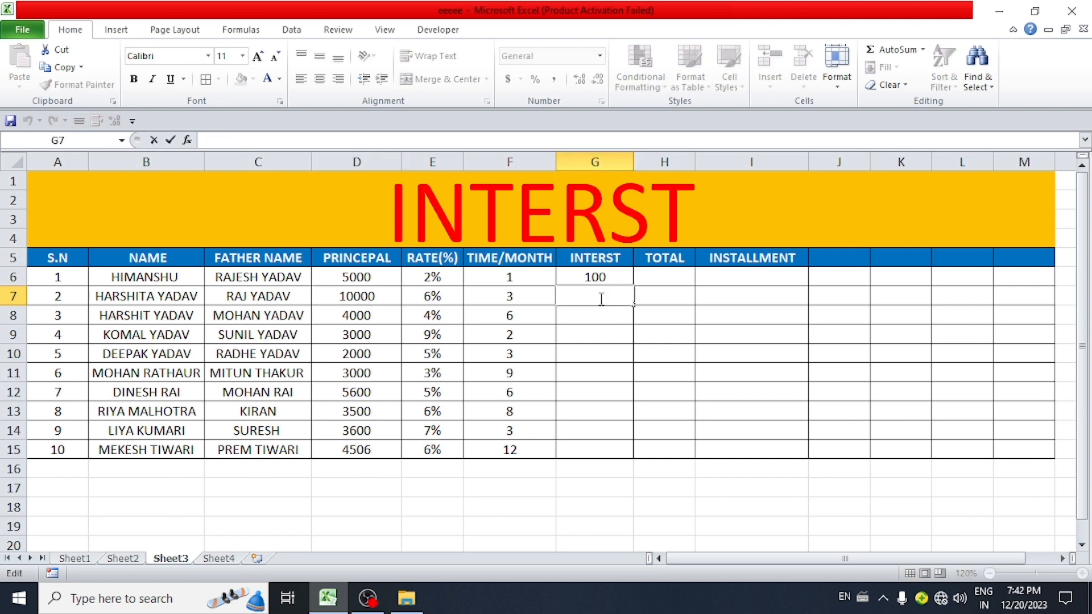
{"action": "type", "text": "="}
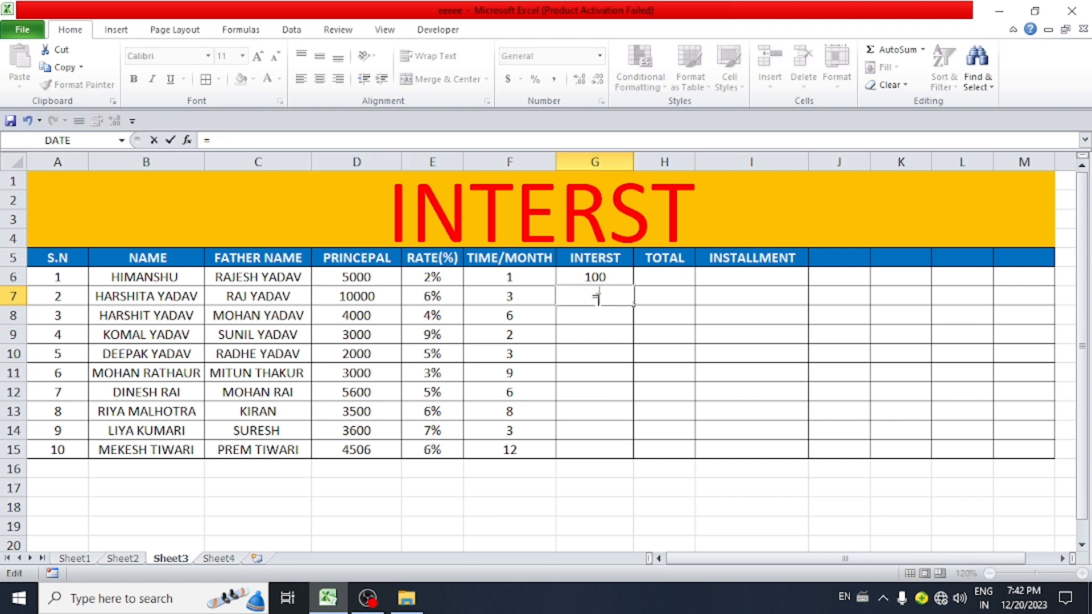
{"action": "left_click", "coordinate": [388, 296]}
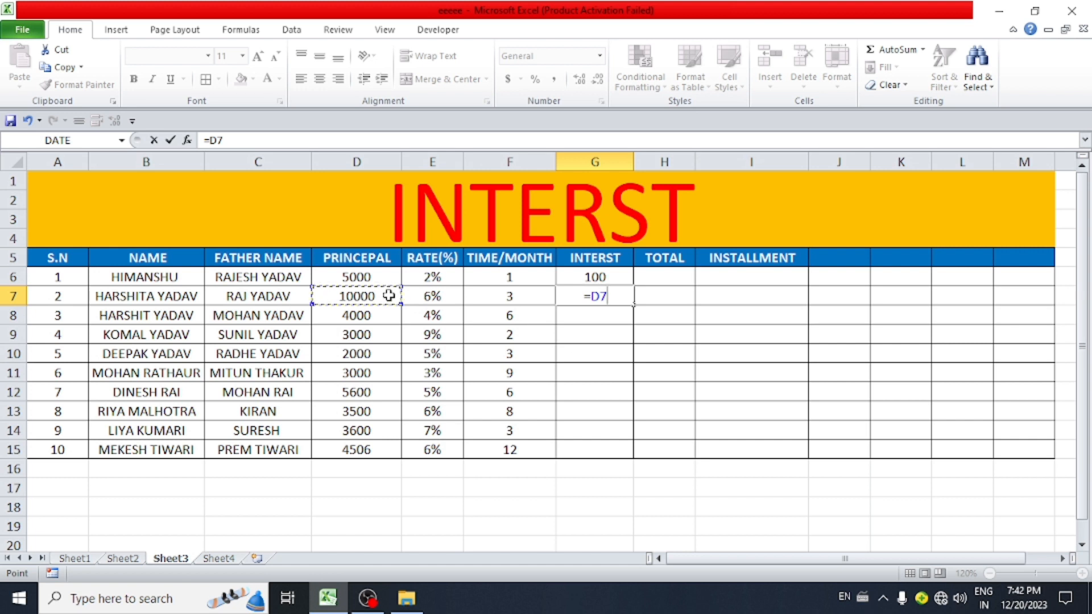
{"action": "type", "text": "*"}
{"action": "left_click", "coordinate": [434, 293]}
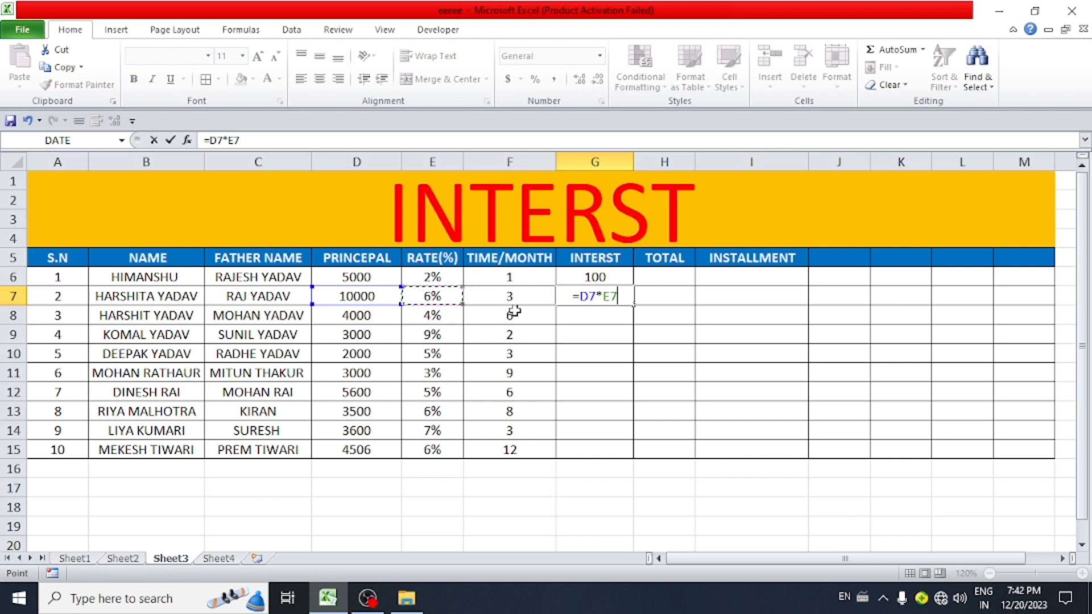
{"action": "left_click", "coordinate": [514, 294]}
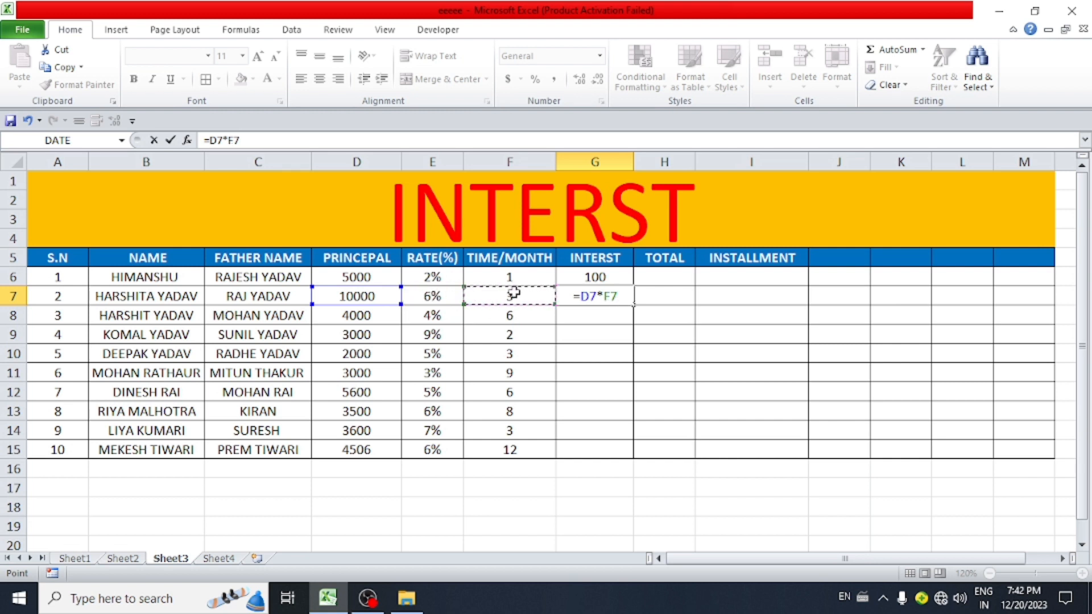
{"action": "type", "text": "*"}
{"action": "key", "text": "BackSpace"}
{"action": "key", "text": "BackSpace"}
{"action": "key", "text": "BackSpace"}
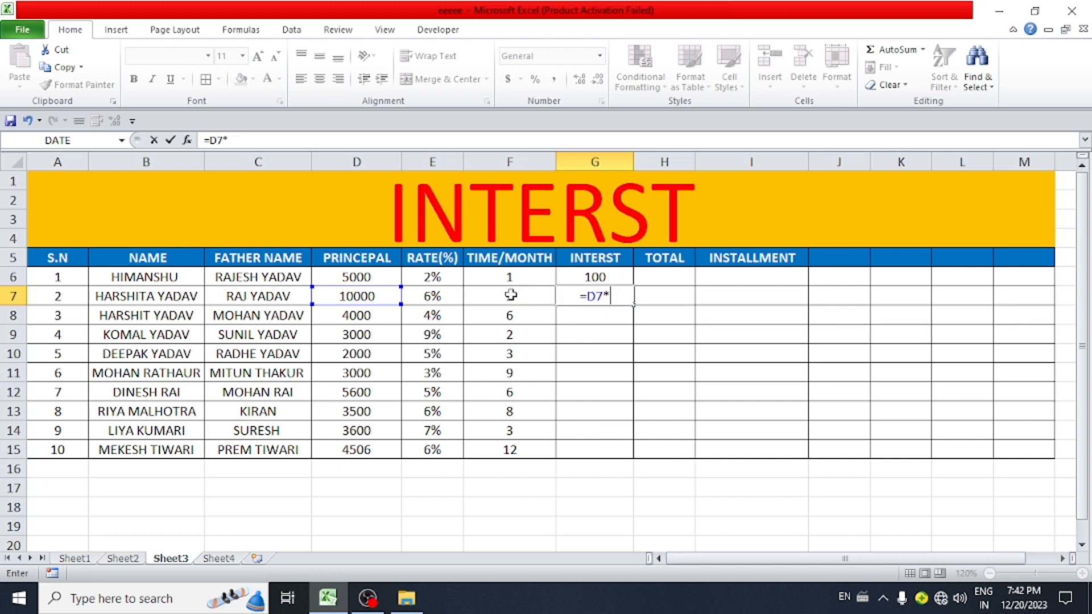
{"action": "left_click", "coordinate": [454, 297]}
{"action": "type", "text": "*"}
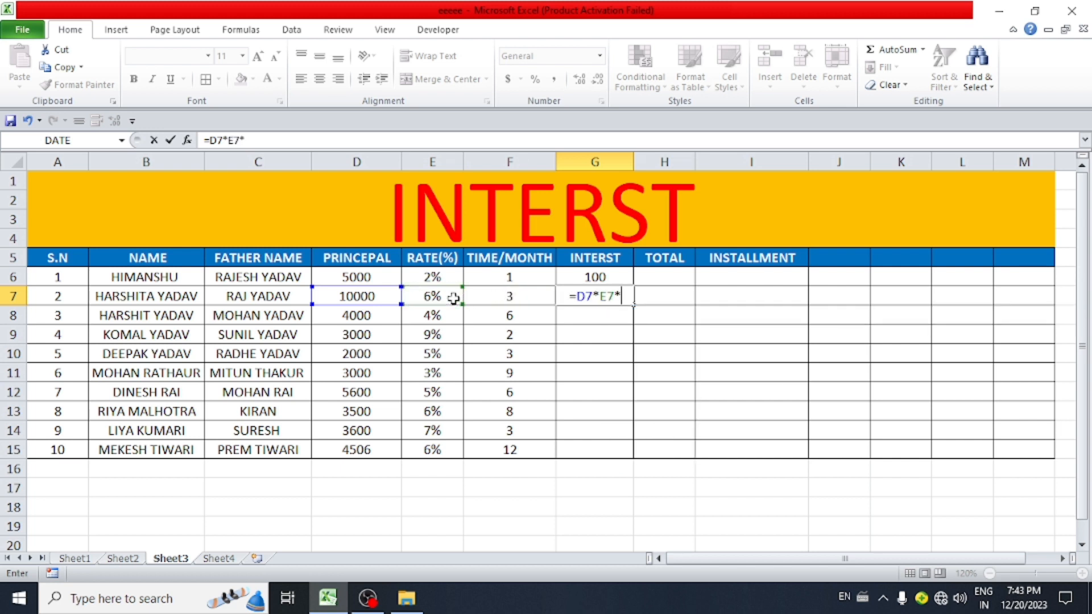
{"action": "left_click", "coordinate": [518, 299]}
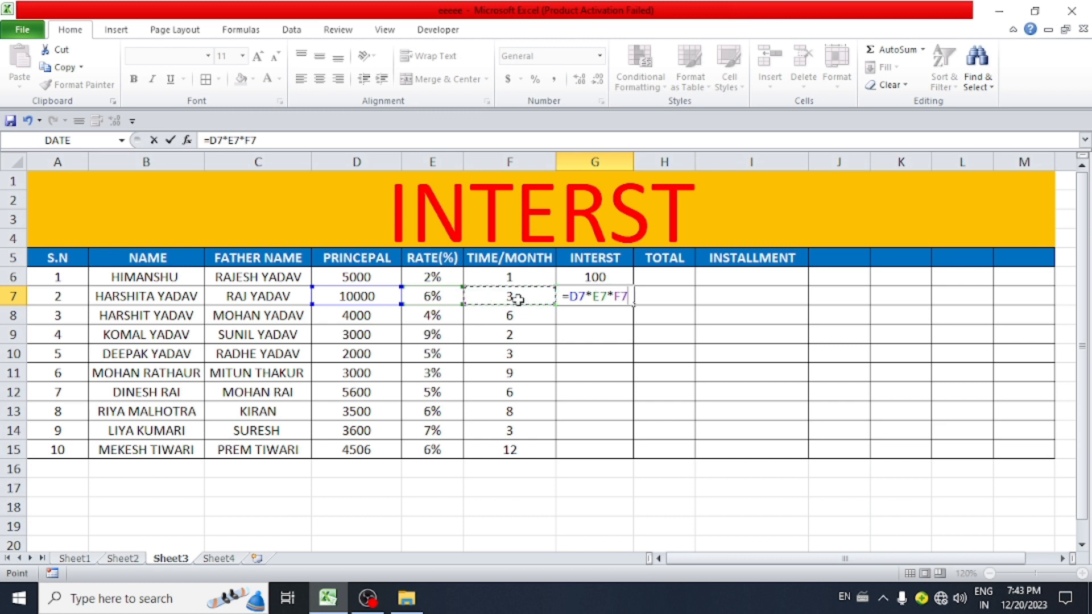
{"action": "key", "text": "Return"}
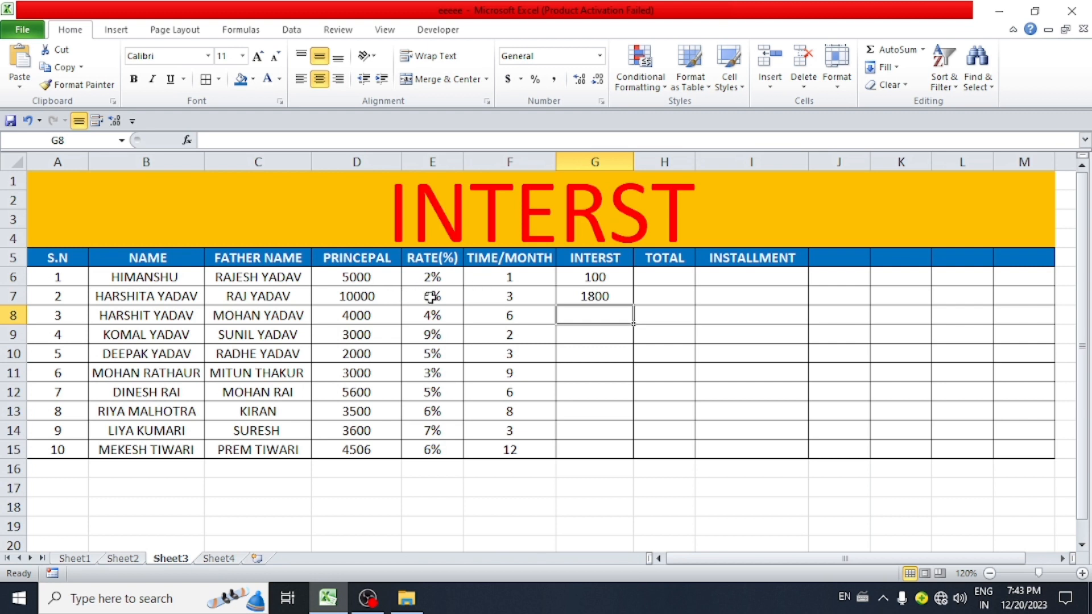
{"action": "left_click", "coordinate": [603, 296]}
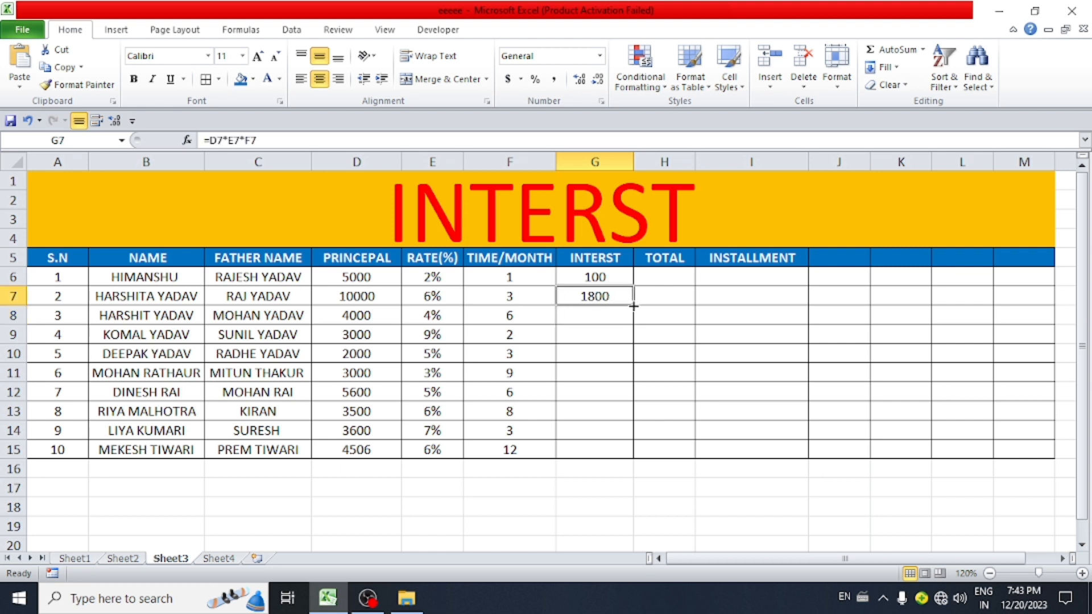
- Fill the interest formula from G7 down through G15 for the remaining records
{"action": "left_click_drag", "start_coordinate": [633, 306], "coordinate": [664, 453]}
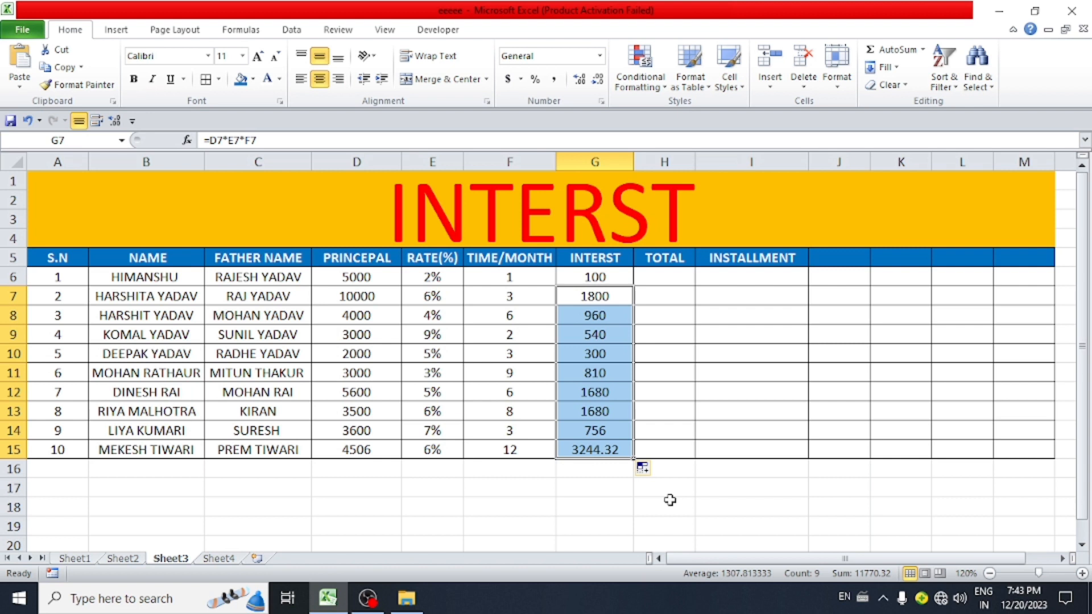
{"action": "left_click", "coordinate": [147, 351]}
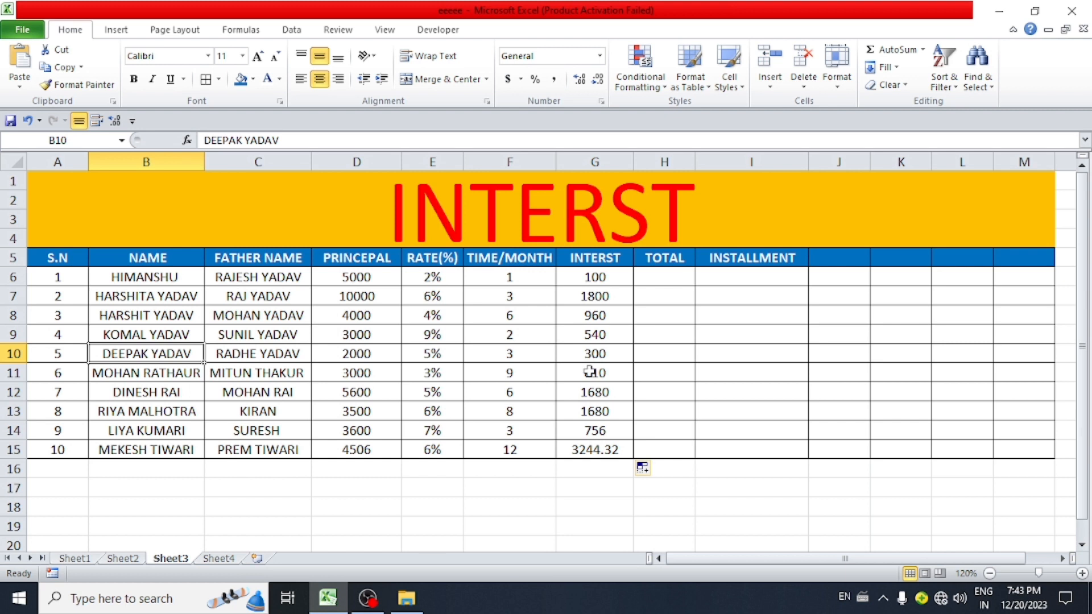
- Calculate the first record's total in H6 as principal plus interest with the formula =D6+G6
{"action": "double_click", "coordinate": [654, 282]}
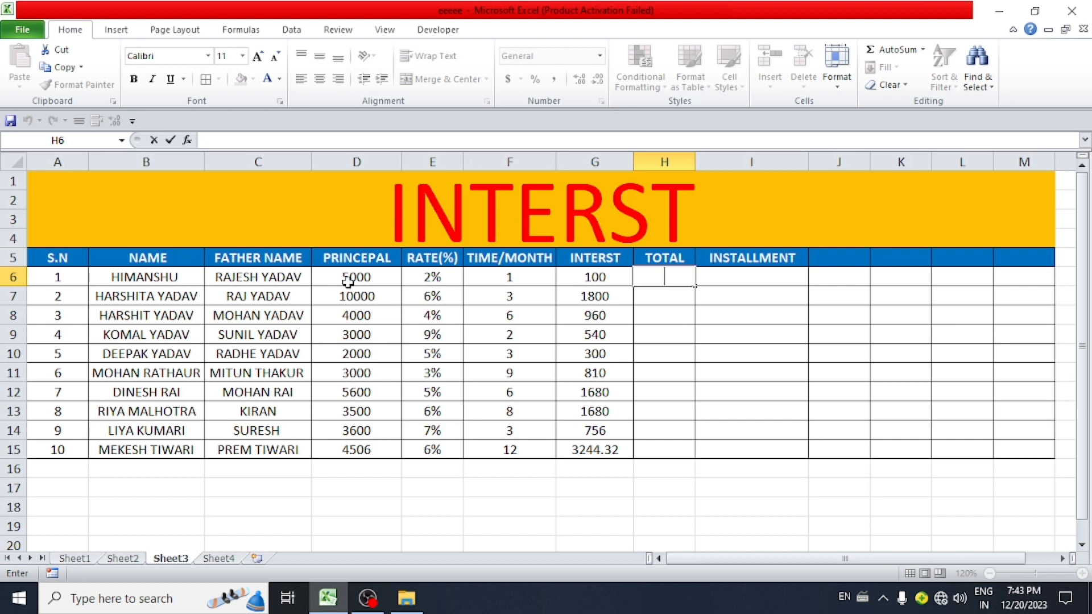
{"action": "type", "text": "="}
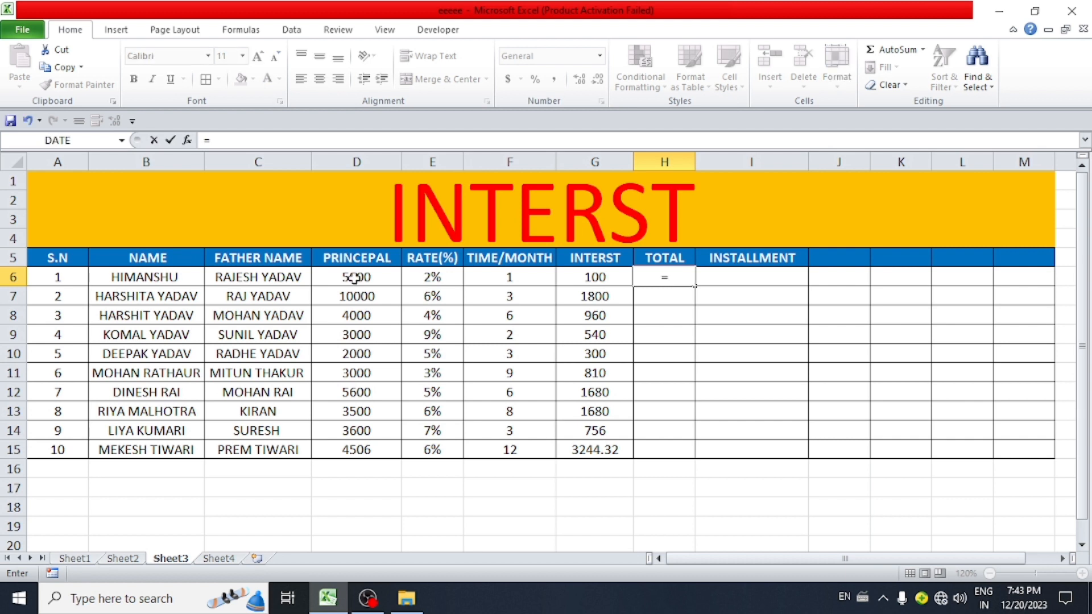
{"action": "left_click", "coordinate": [356, 277]}
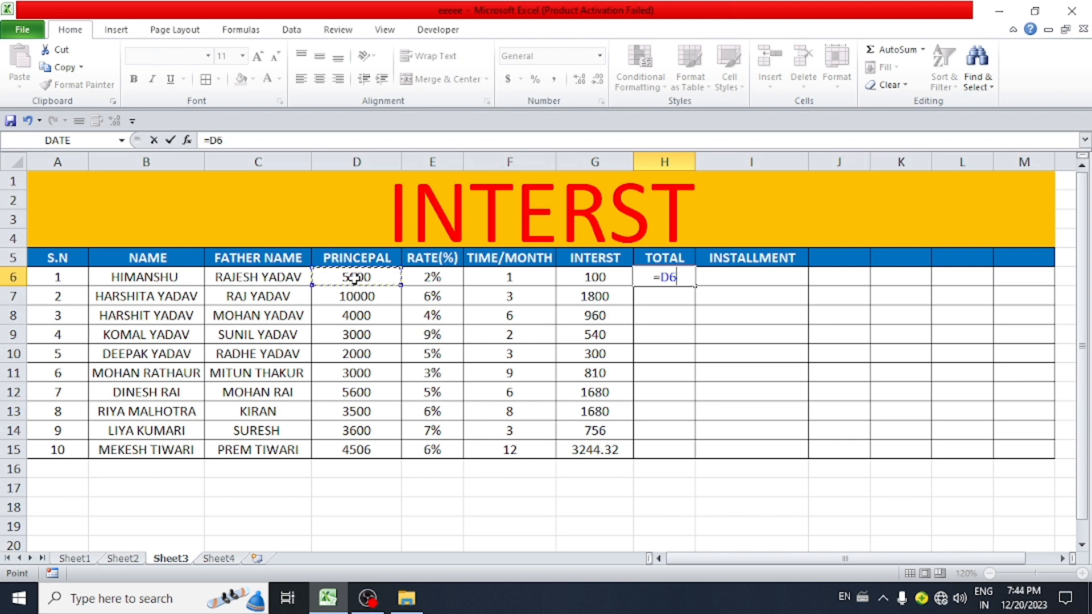
{"action": "type", "text": "+"}
{"action": "left_click", "coordinate": [594, 276]}
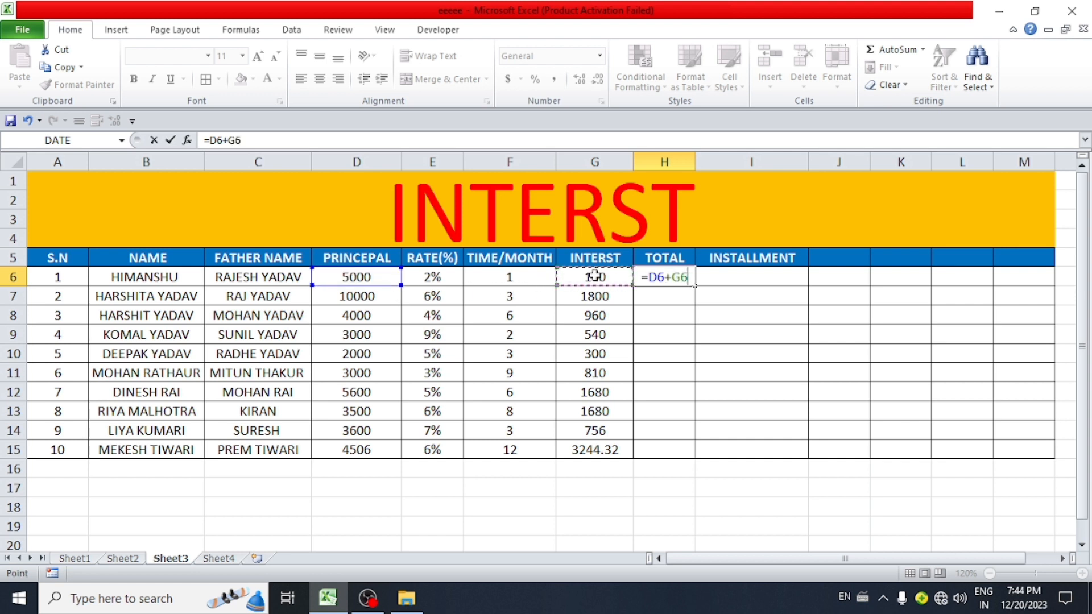
{"action": "key", "text": "Return"}
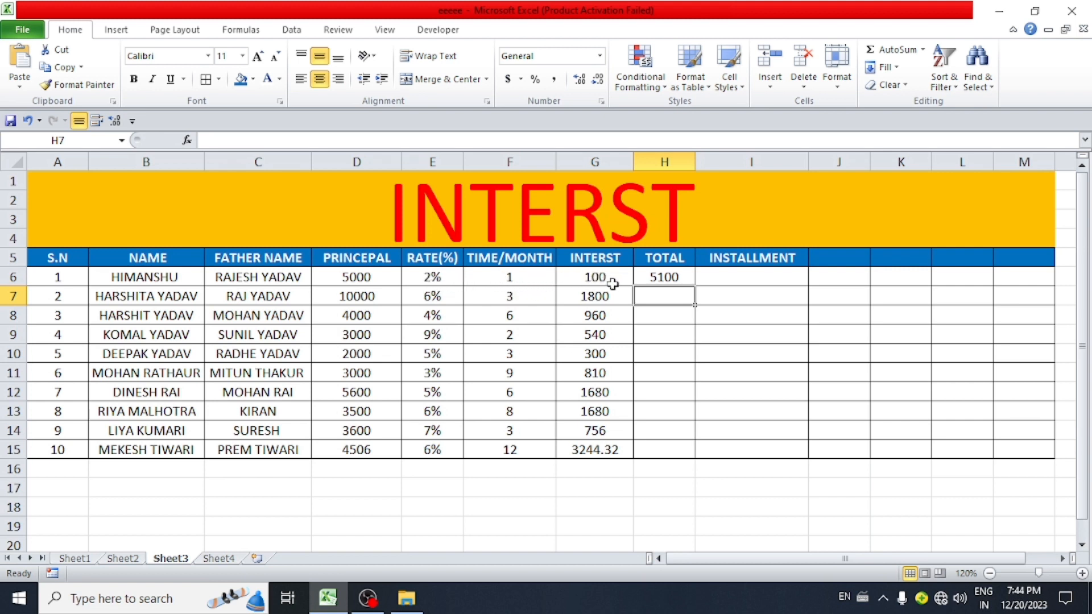
- Calculate the second record's total in H7 with the formula =D7+G7
{"action": "double_click", "coordinate": [683, 297]}
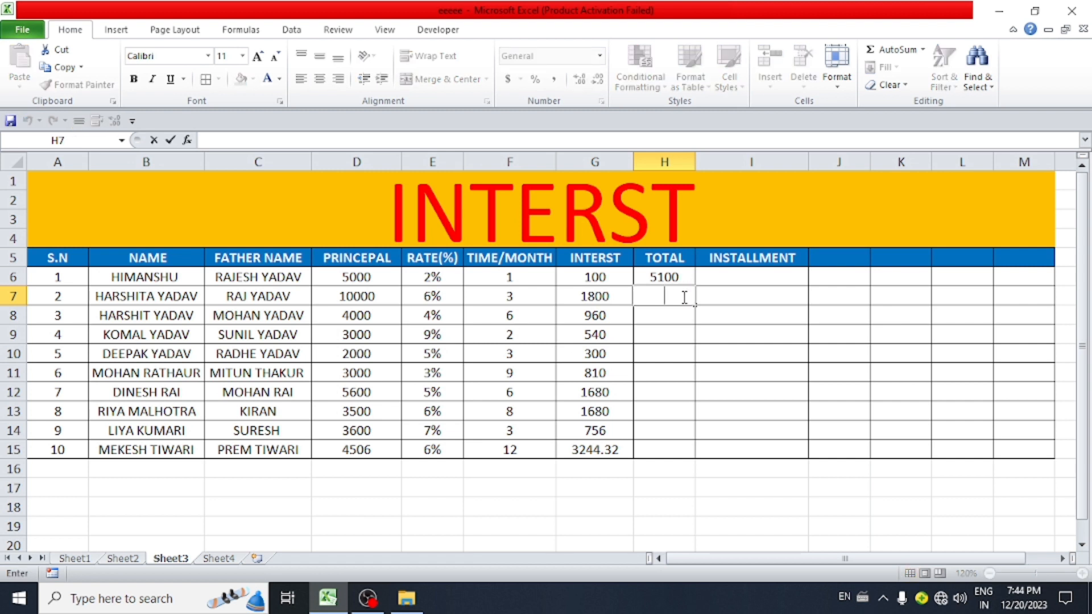
{"action": "type", "text": "="}
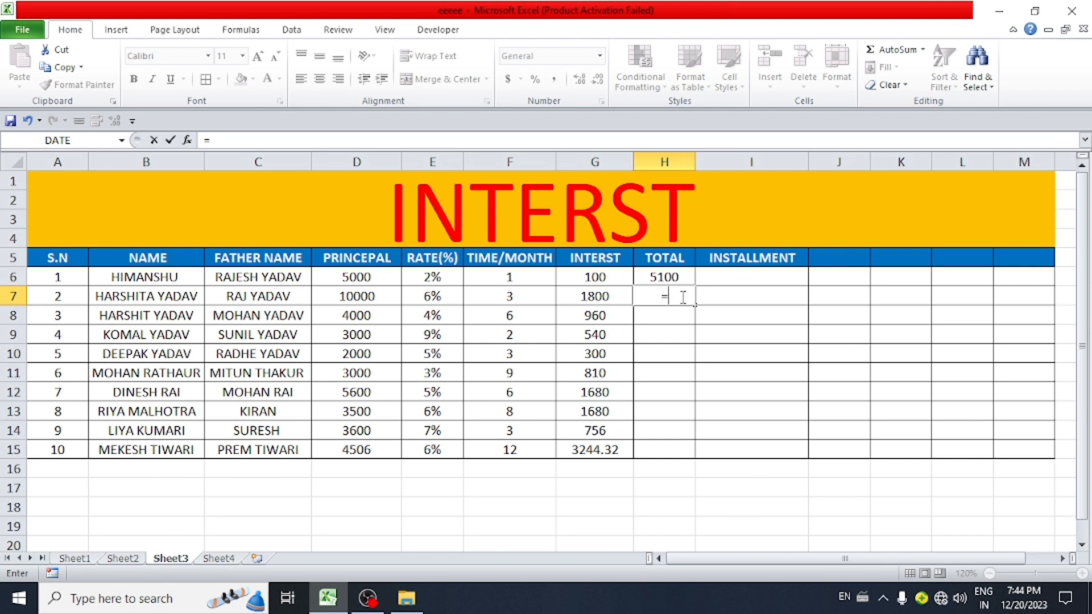
{"action": "left_click", "coordinate": [376, 300]}
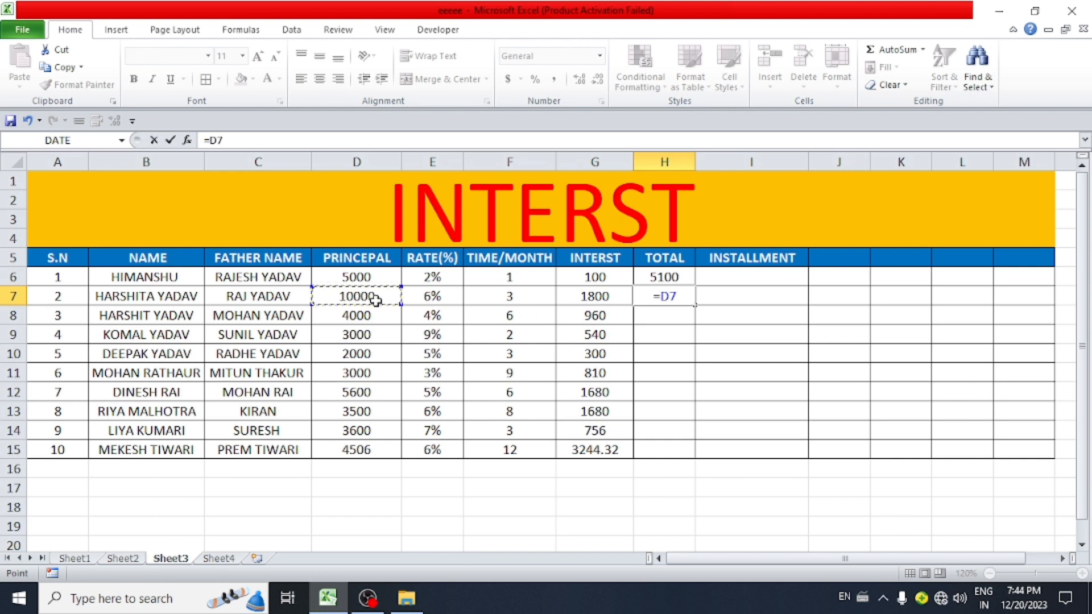
{"action": "type", "text": "+"}
{"action": "left_click", "coordinate": [583, 293]}
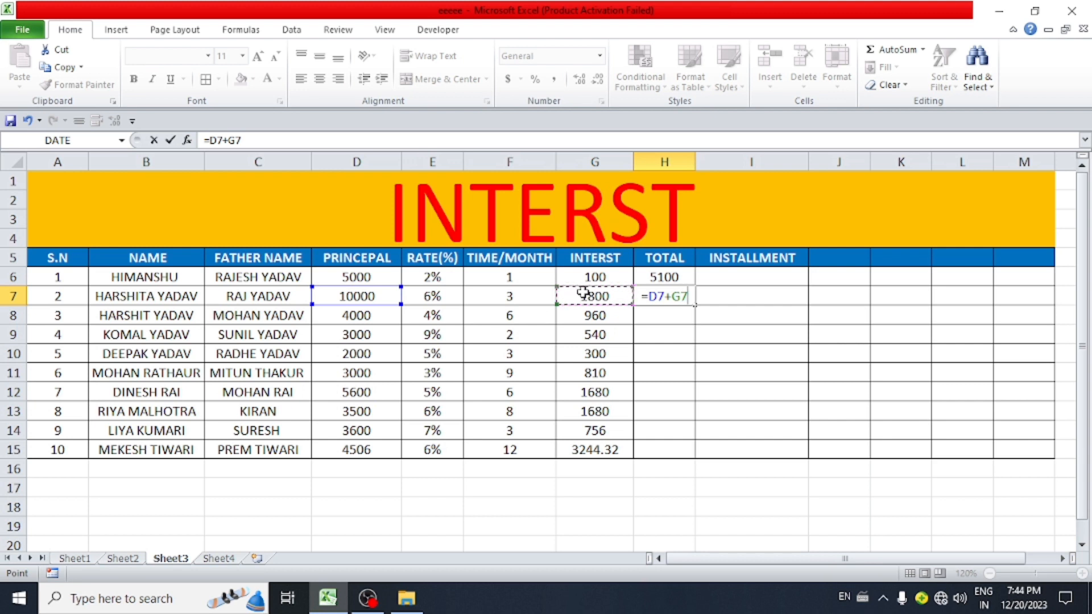
{"action": "key", "text": "Return"}
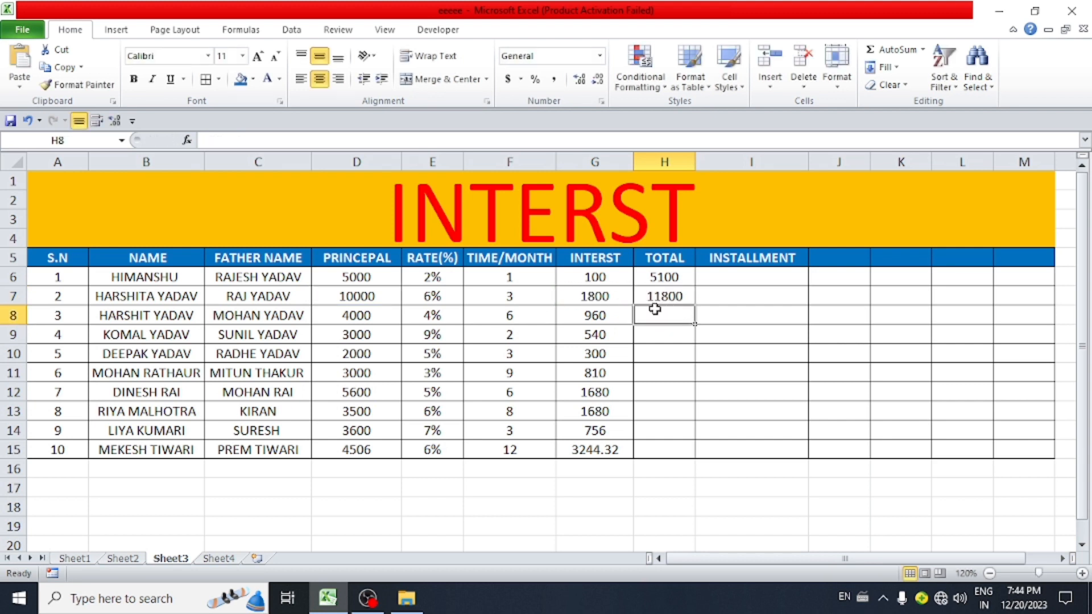
- Fill the total formula from H7 down through H15 for the remaining records
{"action": "left_click", "coordinate": [373, 297]}
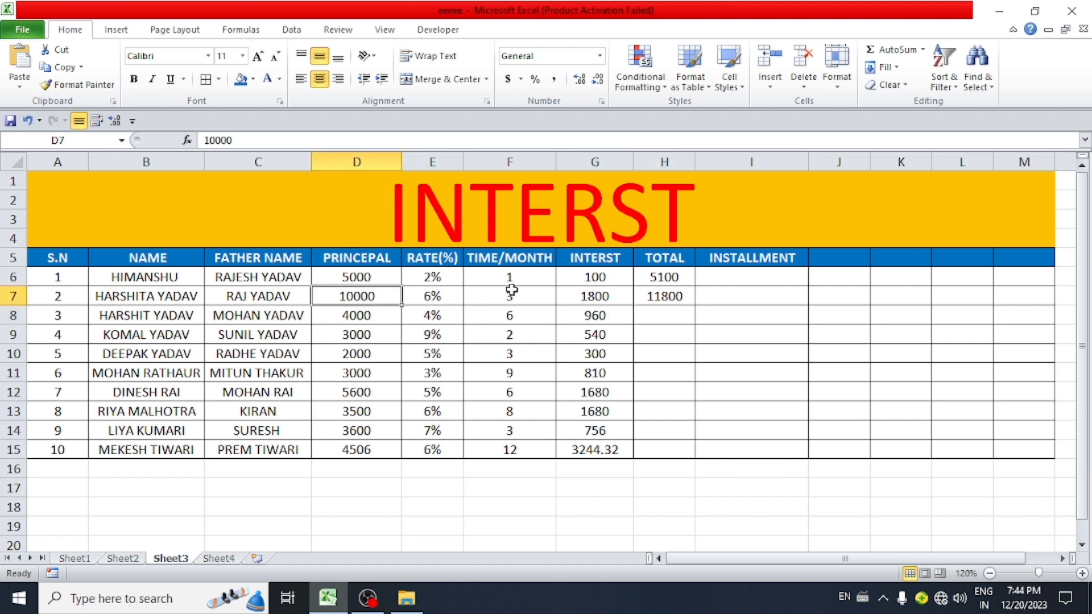
{"action": "left_click", "coordinate": [584, 296]}
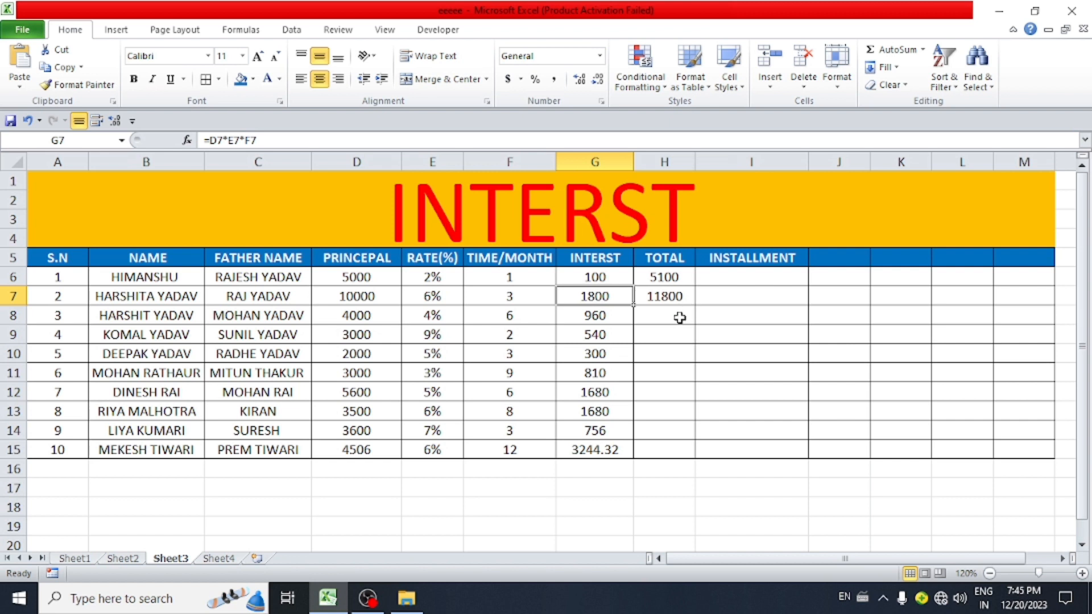
{"action": "left_click", "coordinate": [683, 296]}
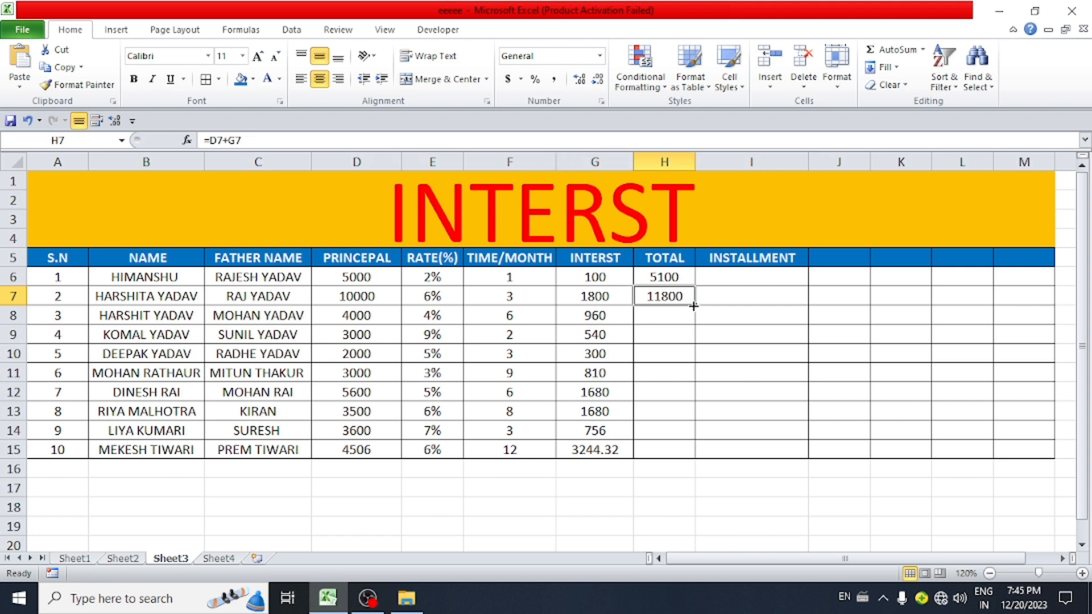
{"action": "left_click_drag", "start_coordinate": [693, 306], "coordinate": [724, 453]}
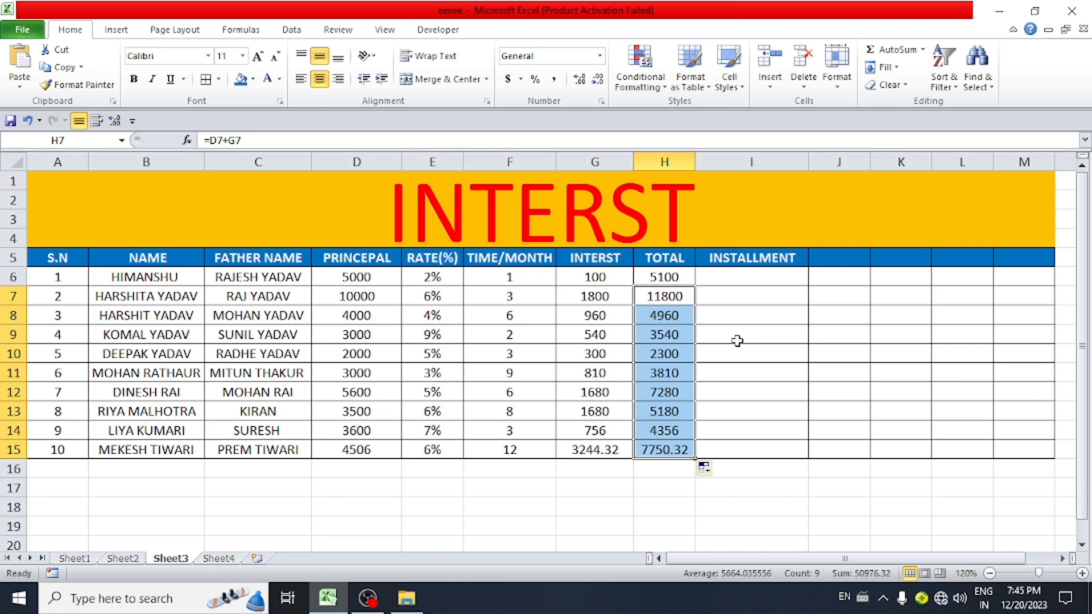
- Calculate the first record's installment in I6 as total divided by months with the formula =H6/F6
{"action": "left_click", "coordinate": [755, 277]}
{"action": "double_click", "coordinate": [756, 278]}
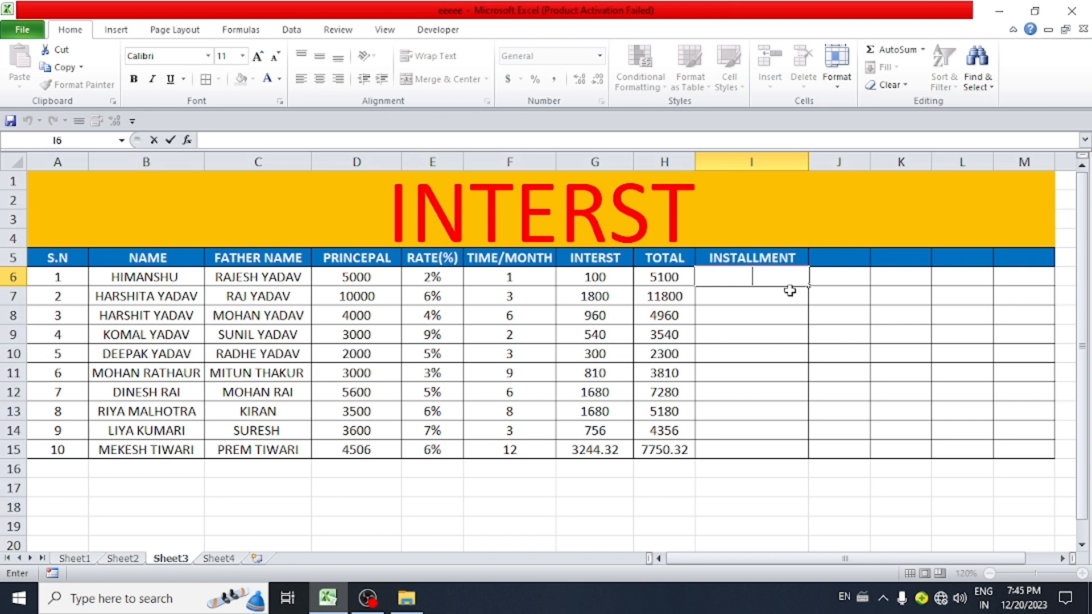
{"action": "type", "text": "="}
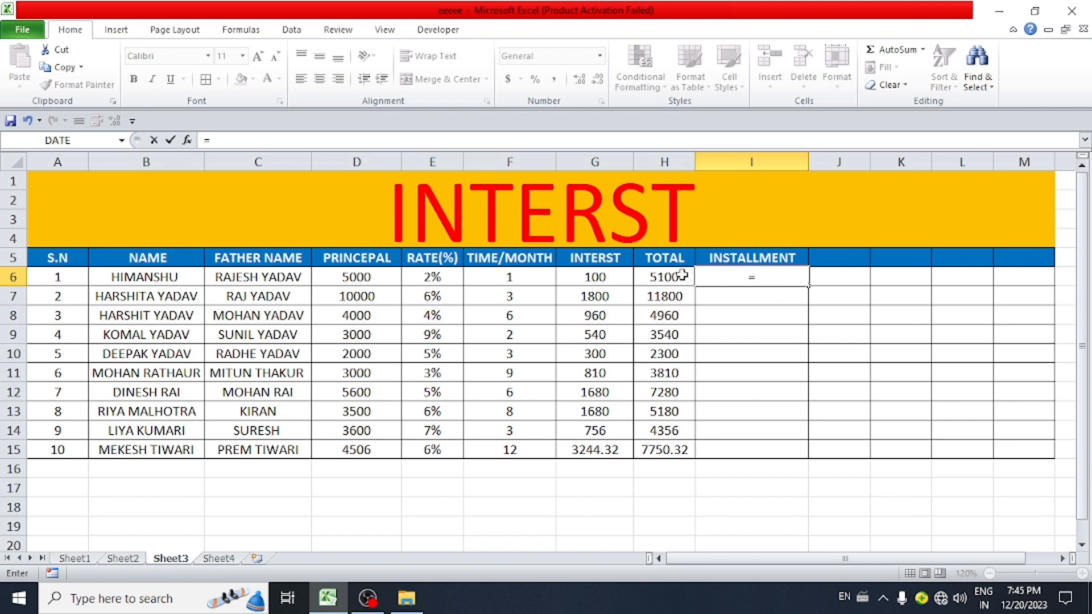
{"action": "left_click", "coordinate": [680, 276]}
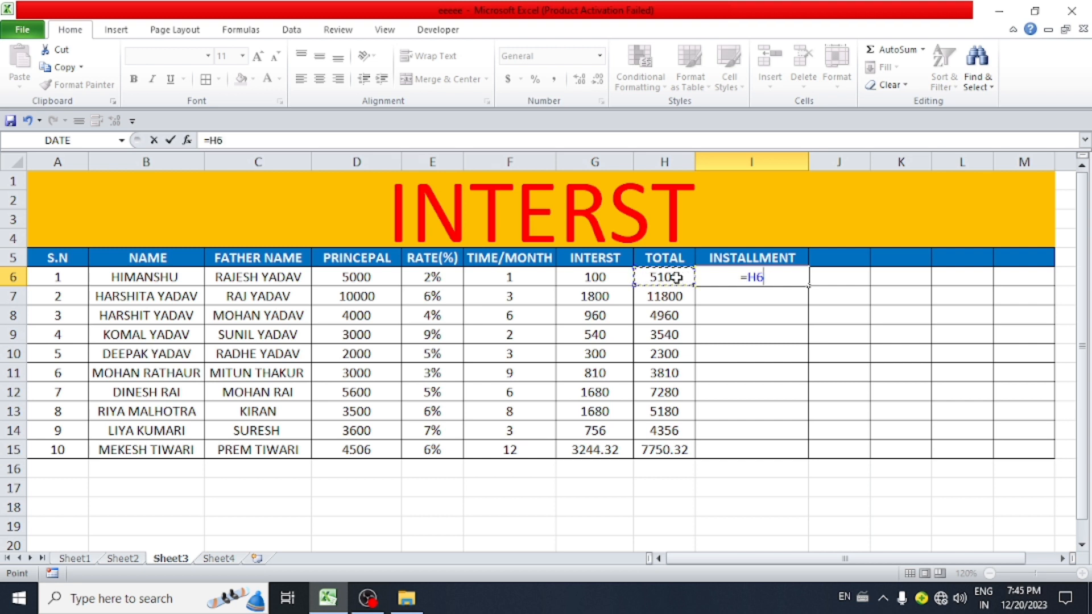
{"action": "type", "text": "/"}
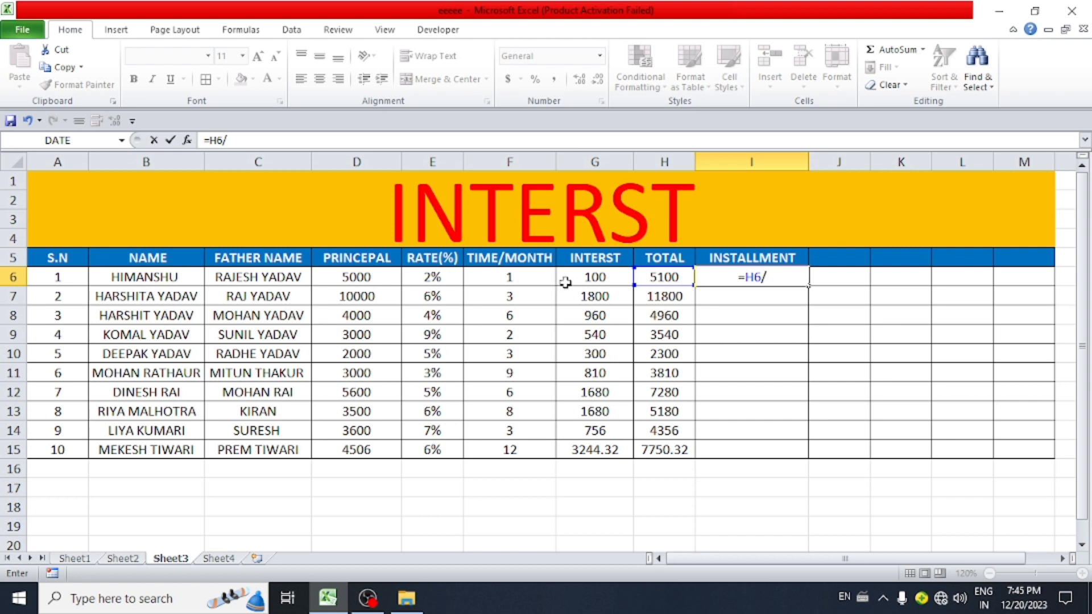
{"action": "left_click", "coordinate": [592, 276]}
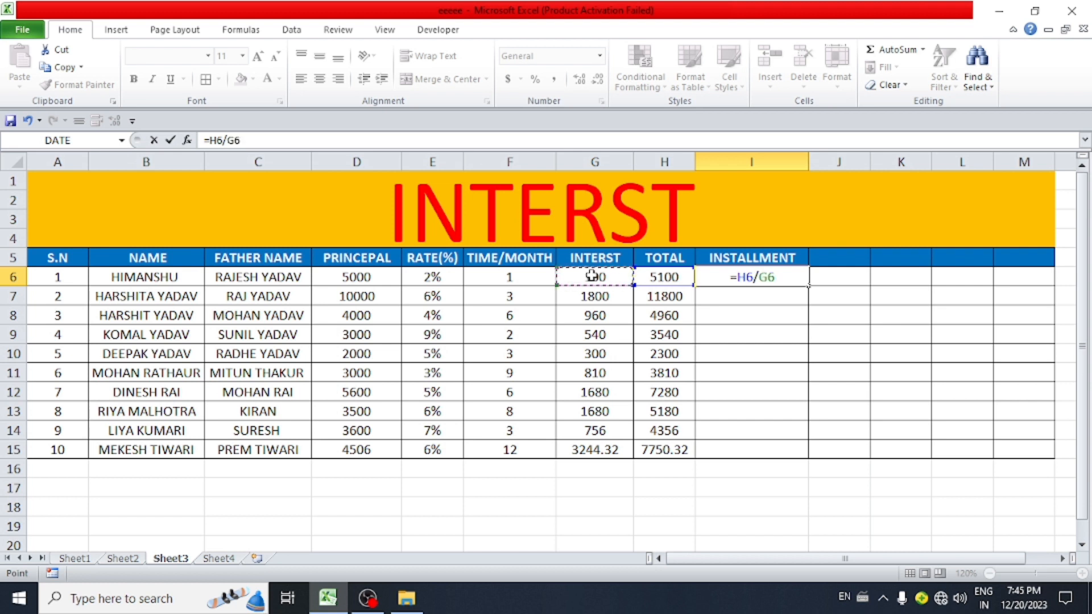
{"action": "left_click", "coordinate": [518, 282]}
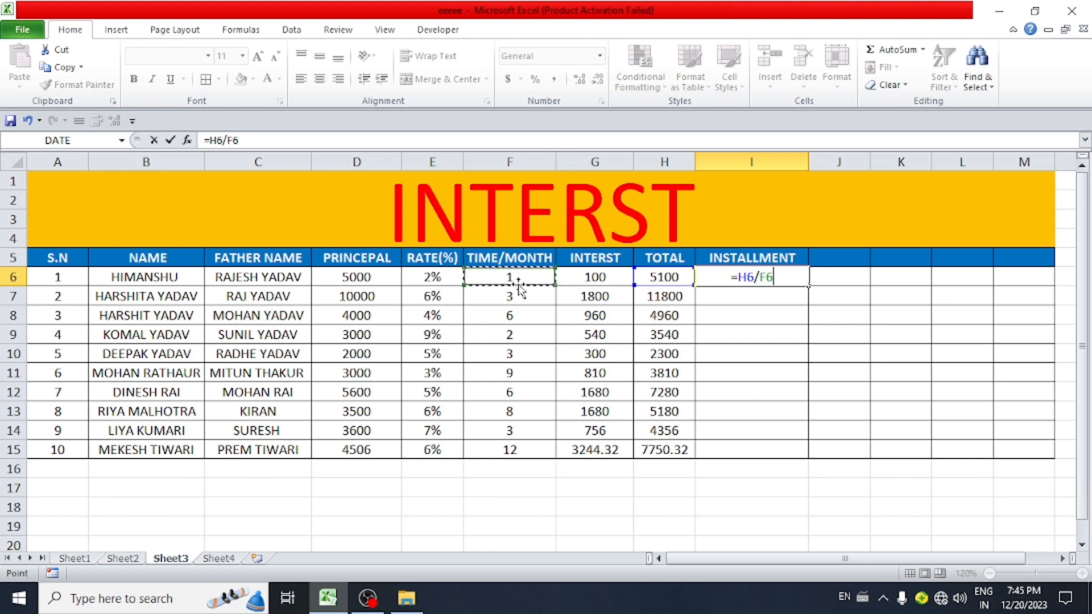
{"action": "key", "text": "Return"}
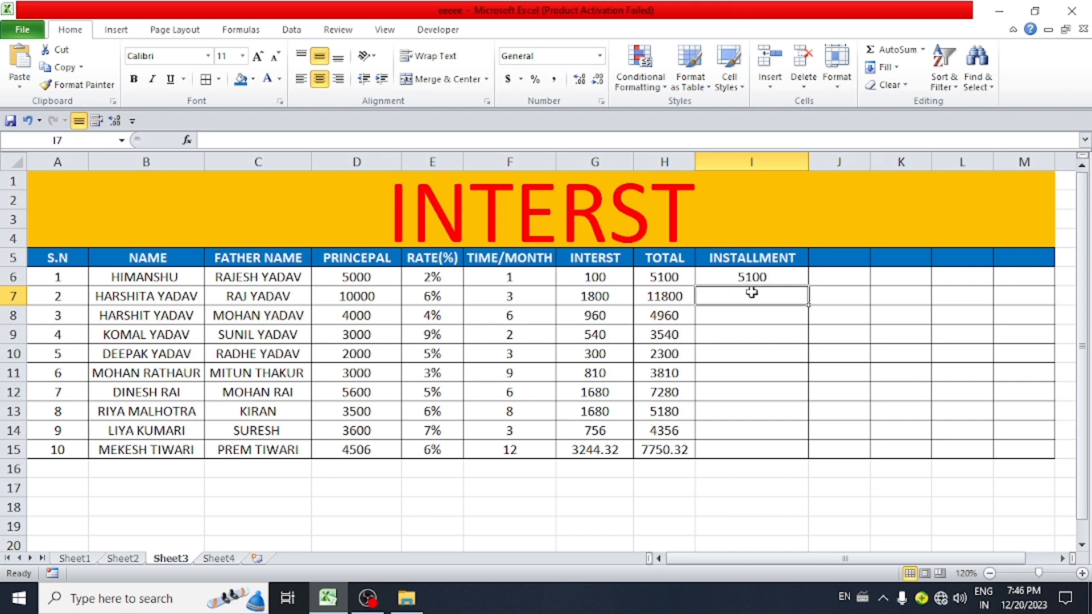
- Calculate the second record's installment in I7 with the formula =H7/F7
{"action": "type", "text": "="}
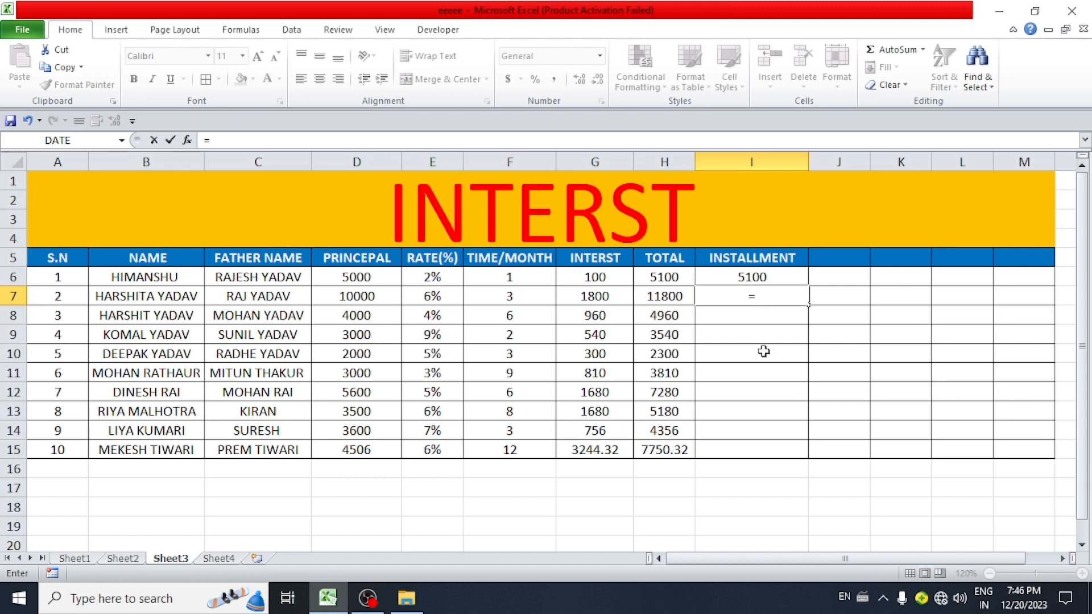
{"action": "left_click", "coordinate": [680, 298]}
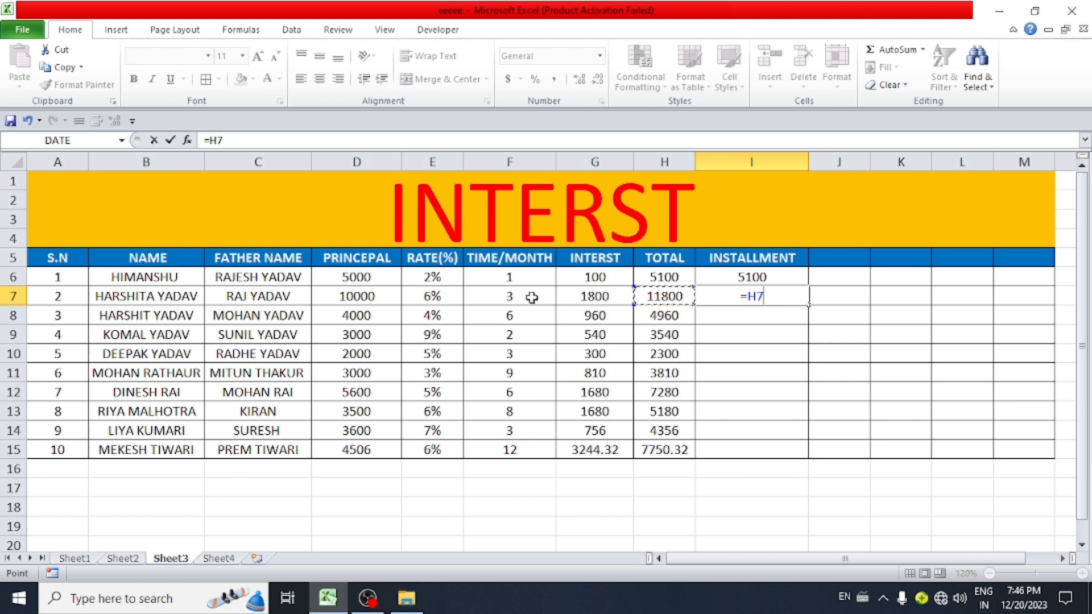
{"action": "type", "text": "/"}
{"action": "left_click", "coordinate": [531, 297]}
{"action": "key", "text": "Return"}
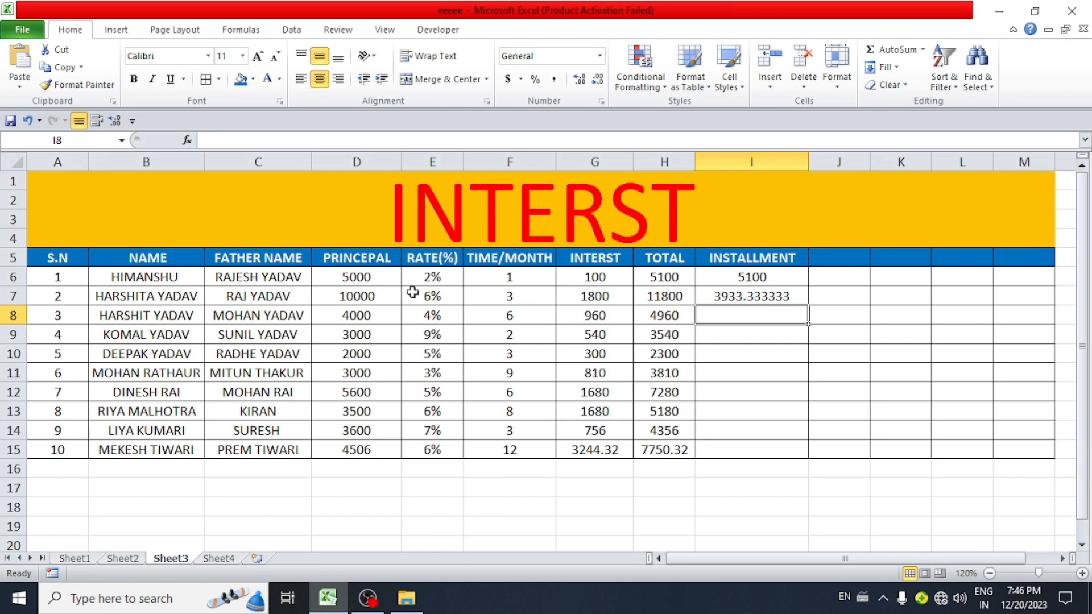
- Fill the installment formula from I7 down through I15 and deselect the range
{"action": "left_click", "coordinate": [777, 295]}
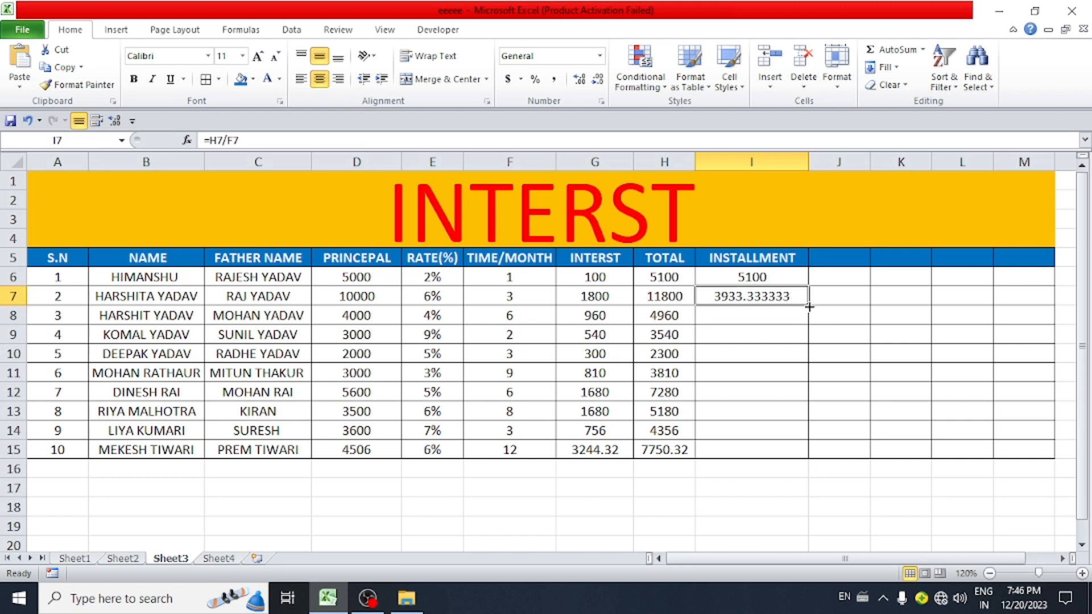
{"action": "left_click_drag", "start_coordinate": [809, 306], "coordinate": [821, 458]}
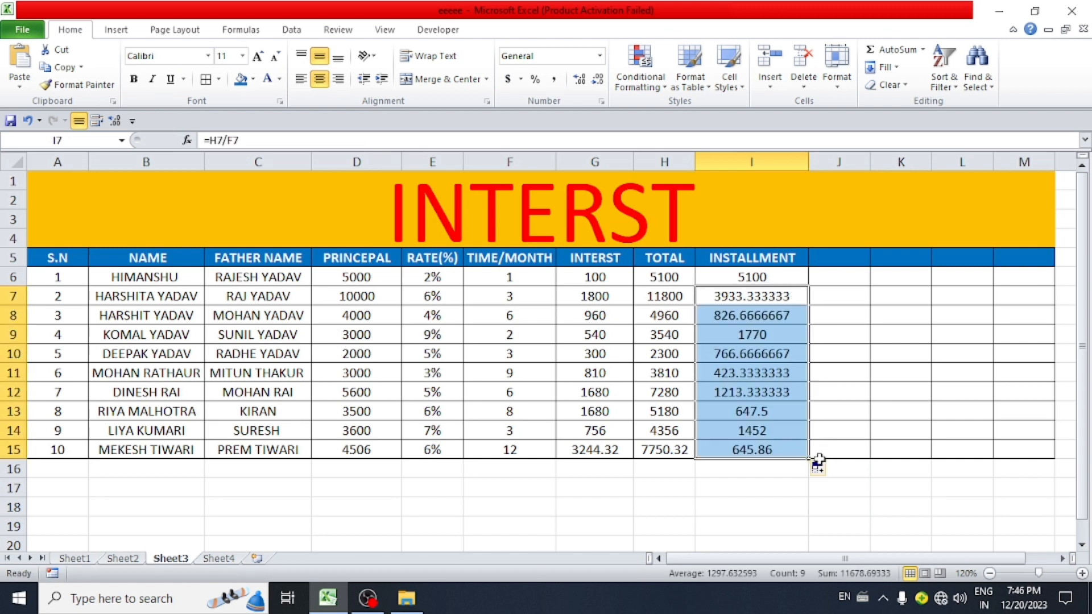
{"action": "left_click", "coordinate": [784, 519]}
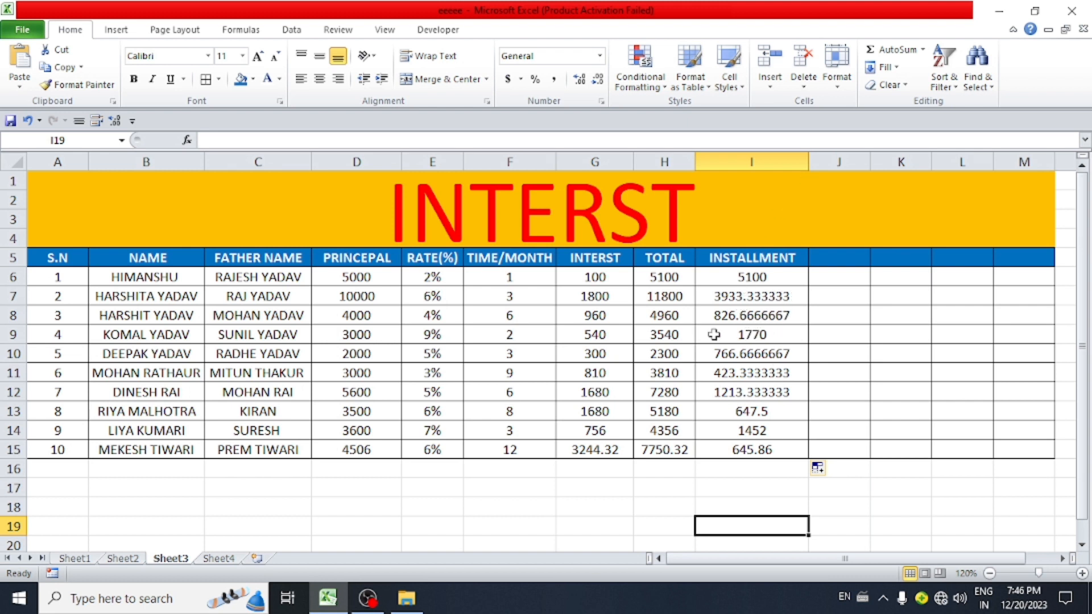
{"action": "left_click", "coordinate": [332, 492]}
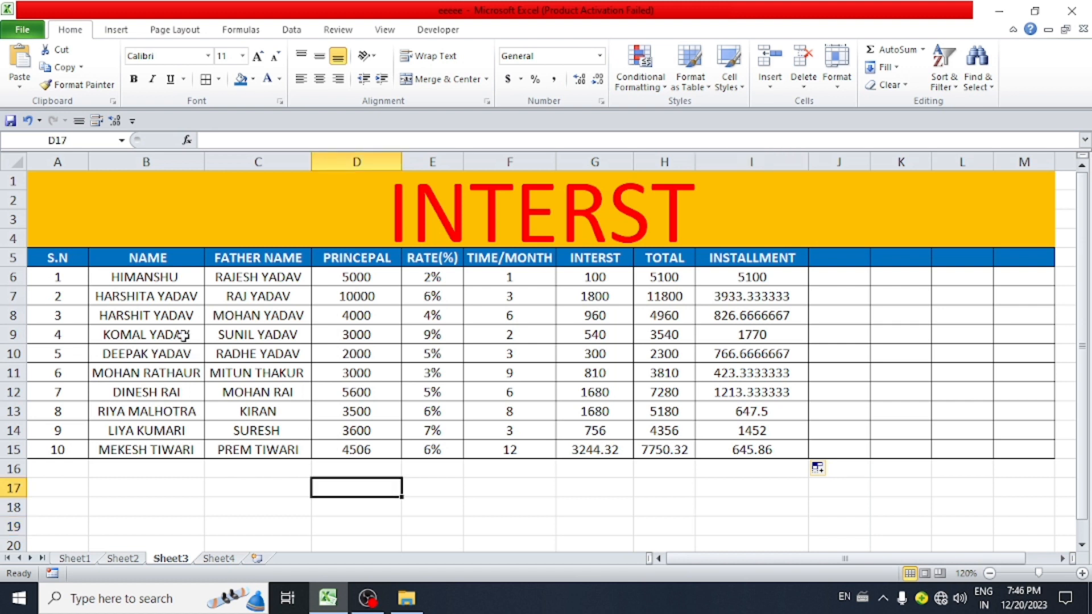
{"action": "left_click", "coordinate": [140, 276]}
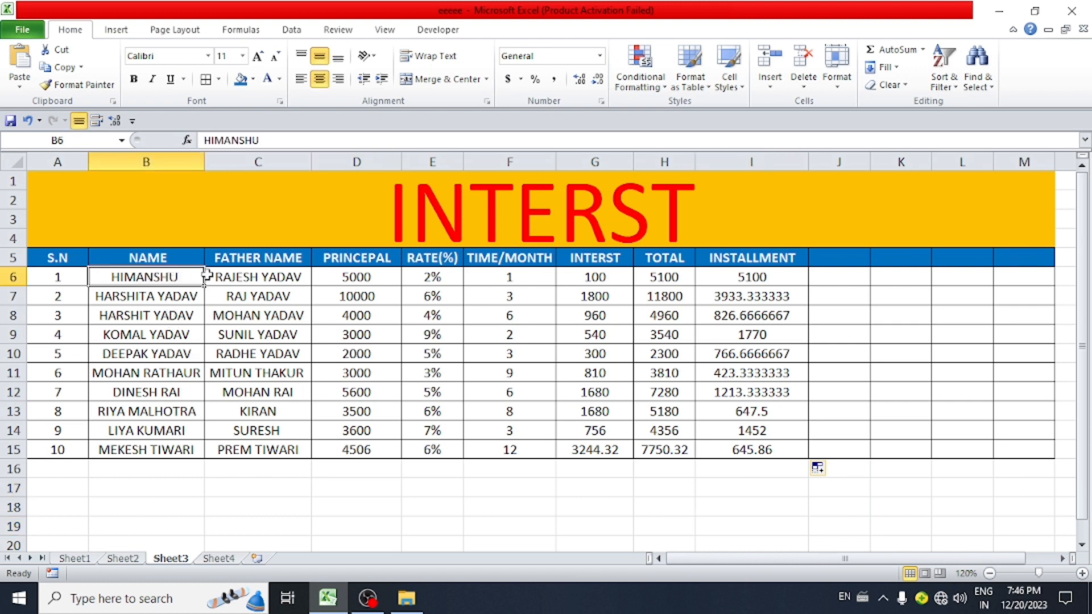
{"action": "left_click", "coordinate": [378, 280]}
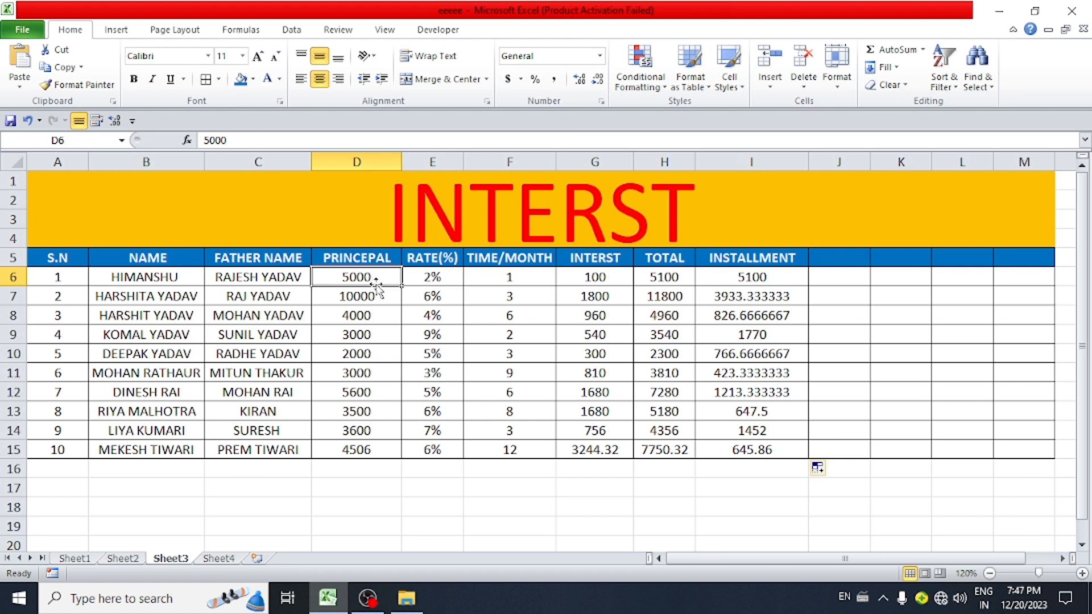